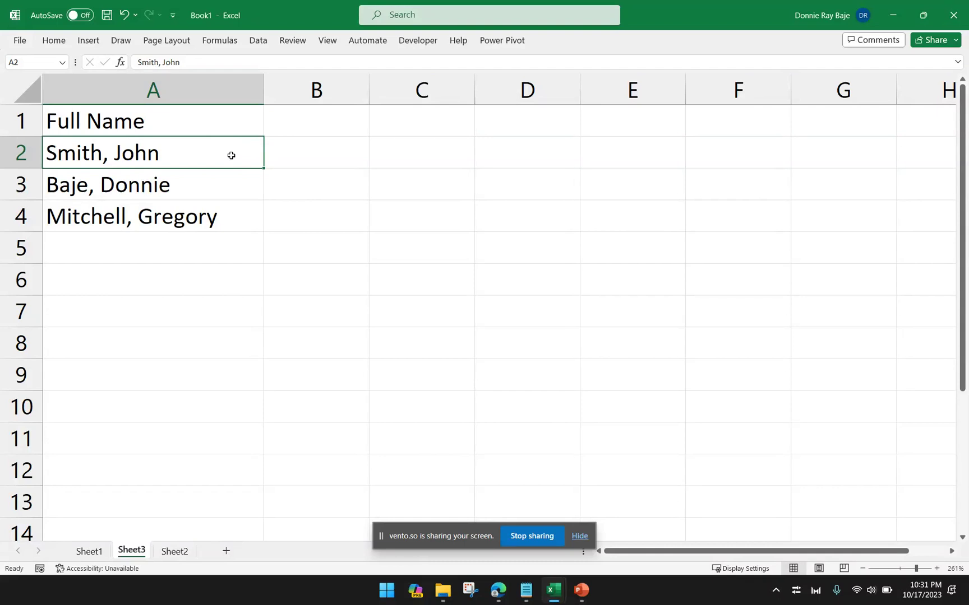
- Select the three 'Last, First' names in A2:A4
drag(232, 152, 231, 208)
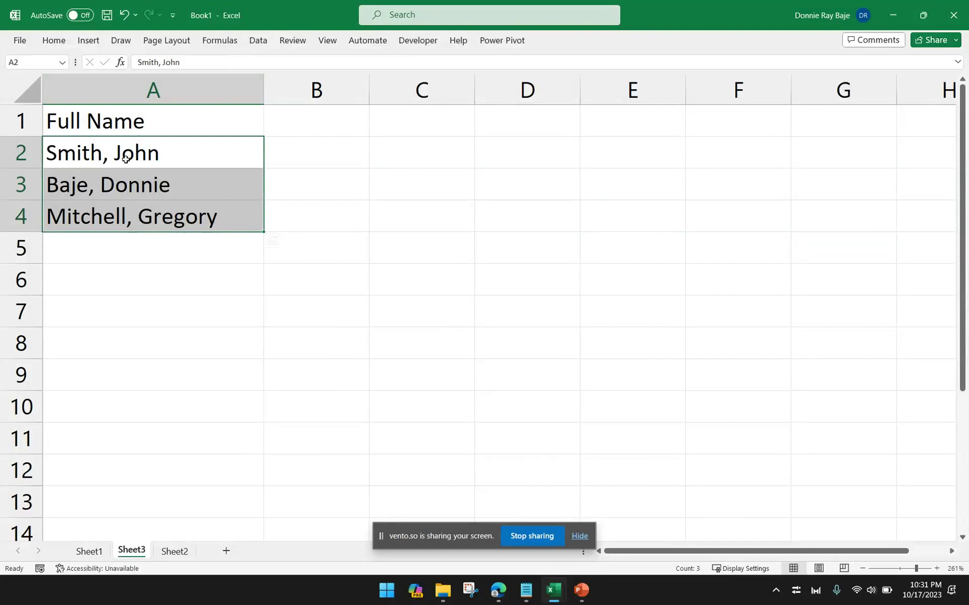
- Split A2:A4 at the comma with Text to Columns, outputting from B2 so surnames land in B and first names in C
click(258, 40)
click(635, 84)
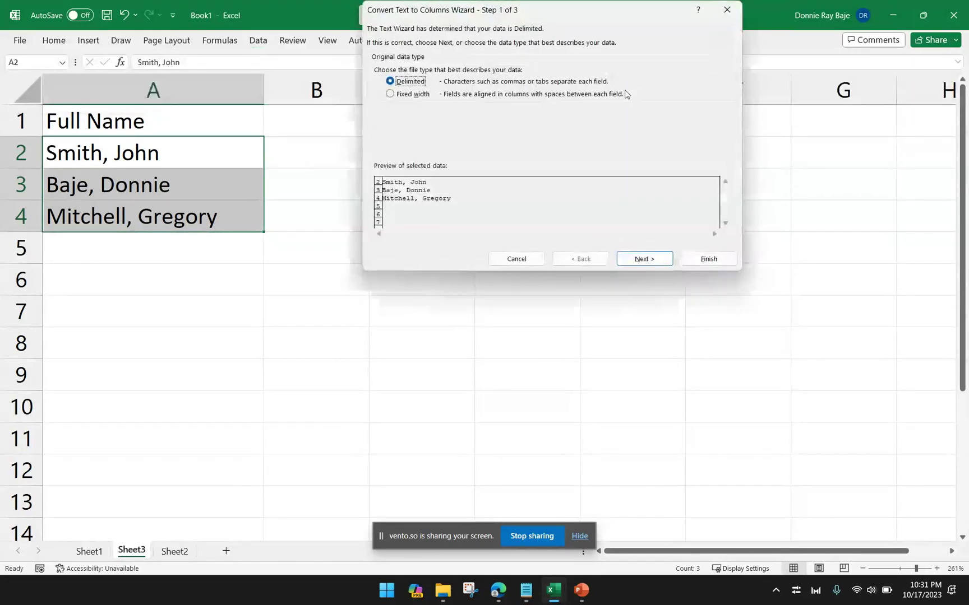
click(653, 262)
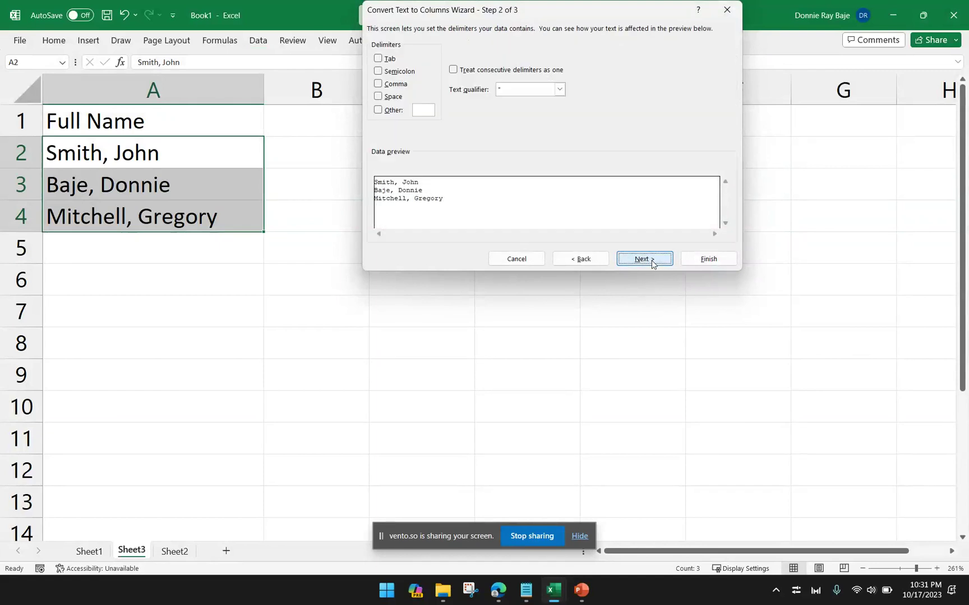
click(397, 85)
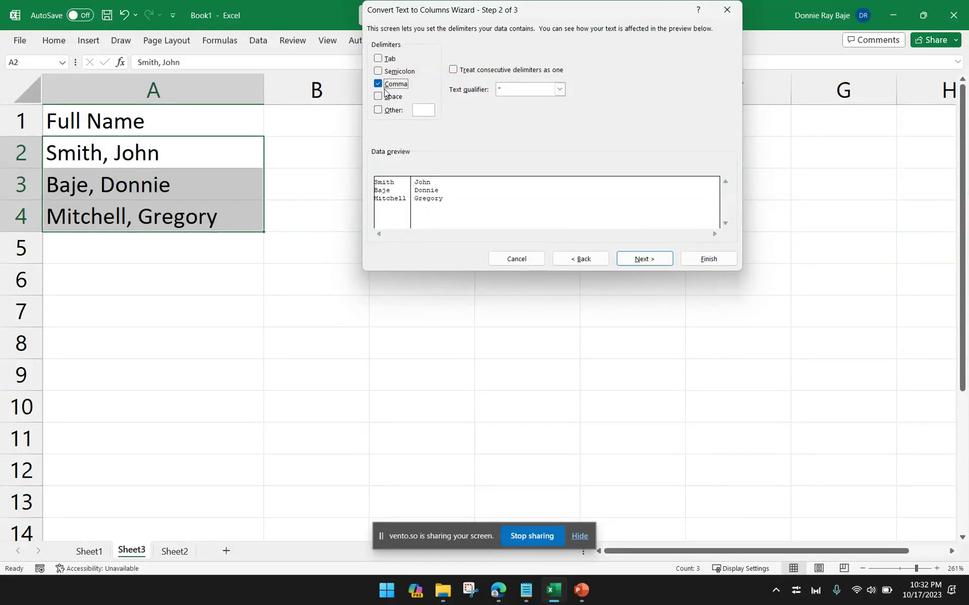
click(641, 260)
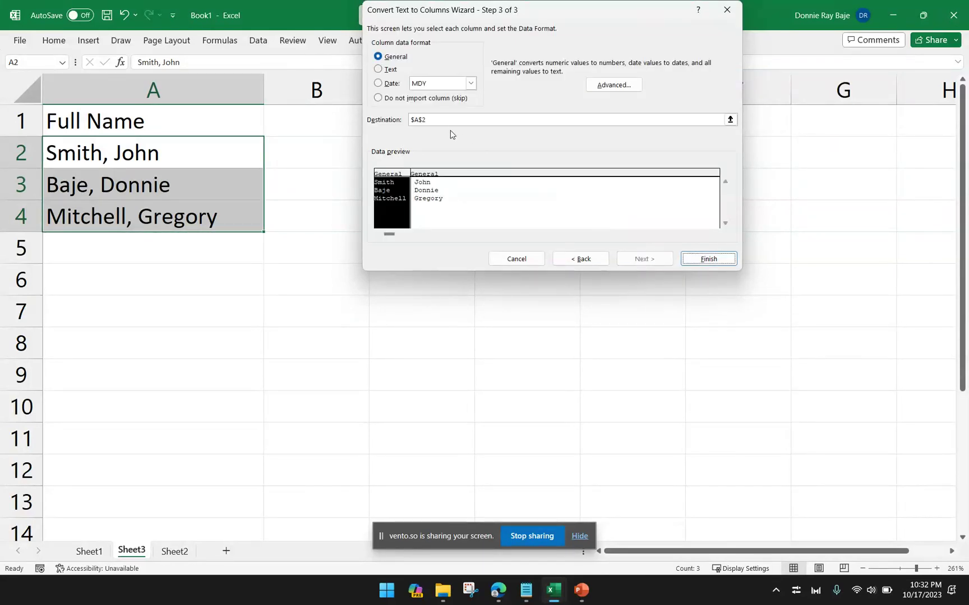
click(445, 120)
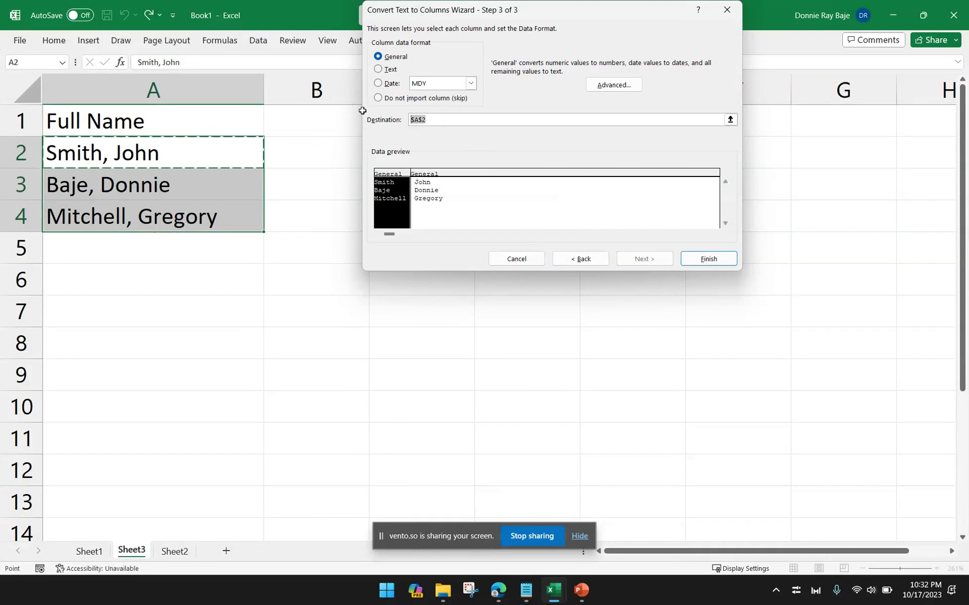
drag(459, 16, 644, 62)
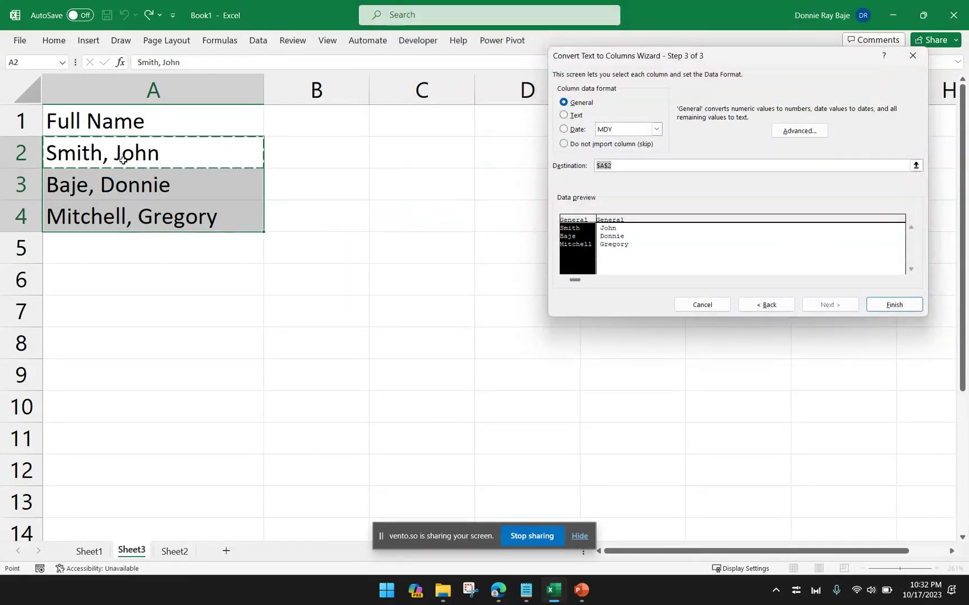
click(300, 160)
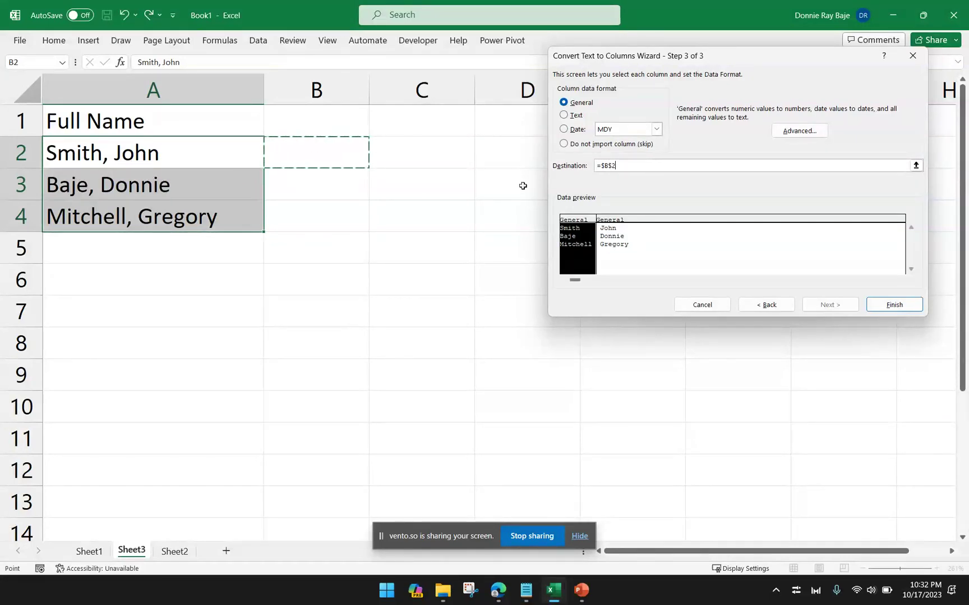
click(895, 306)
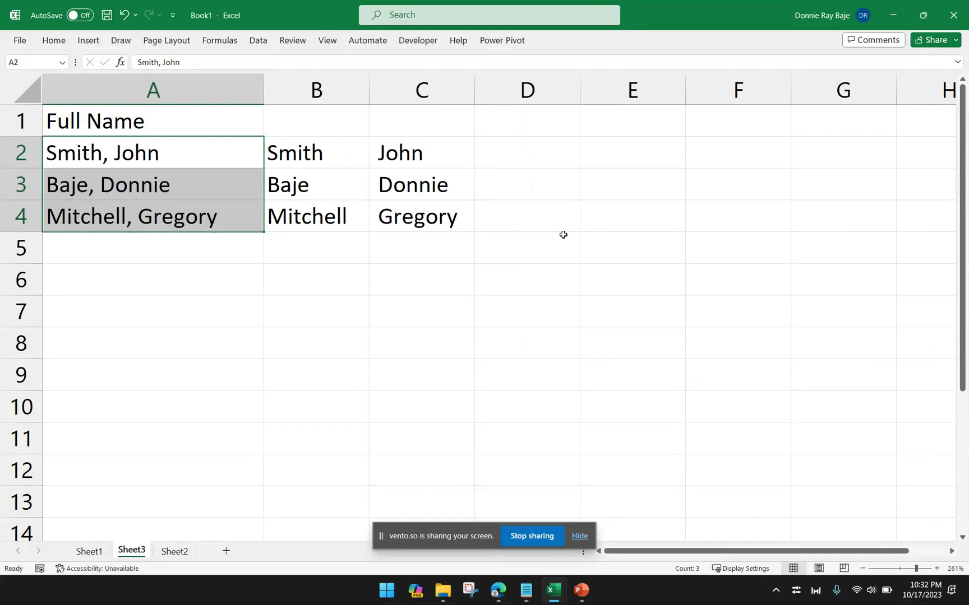
- Switch to Sheet2 and inspect the delivery date in B2, the amount 5.000,46 in C2, and A2's date
click(174, 551)
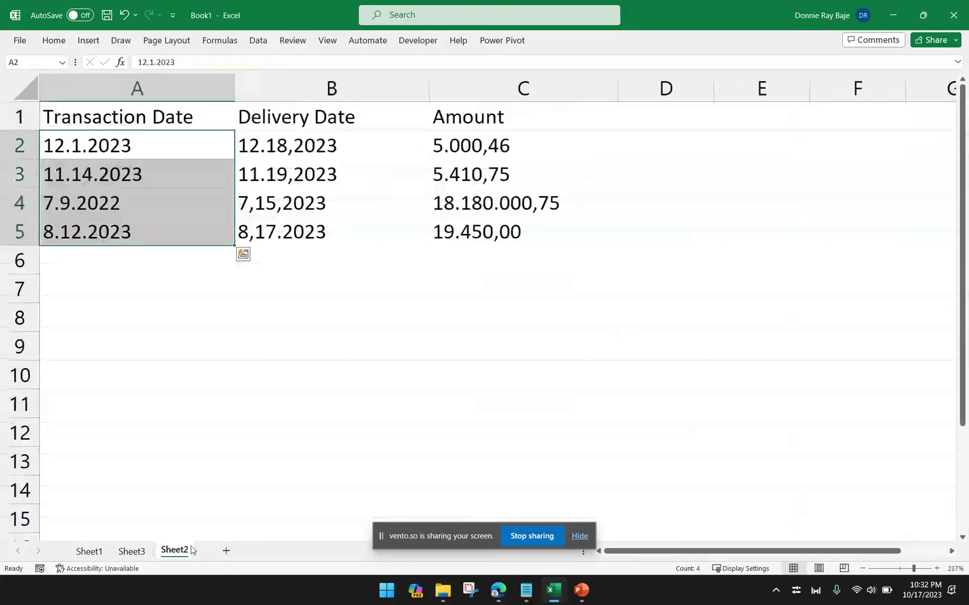
click(441, 353)
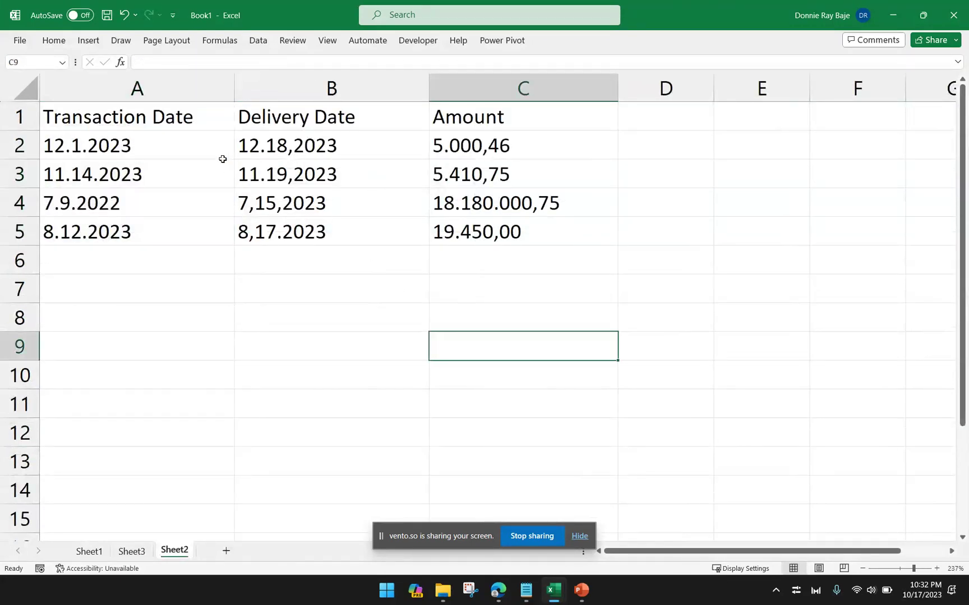
click(219, 89)
click(331, 148)
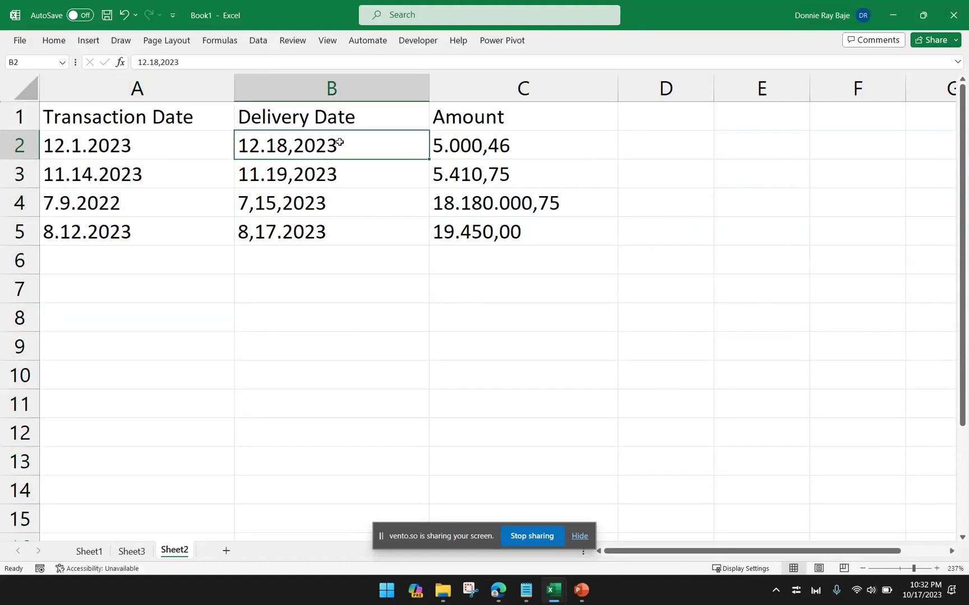
click(536, 150)
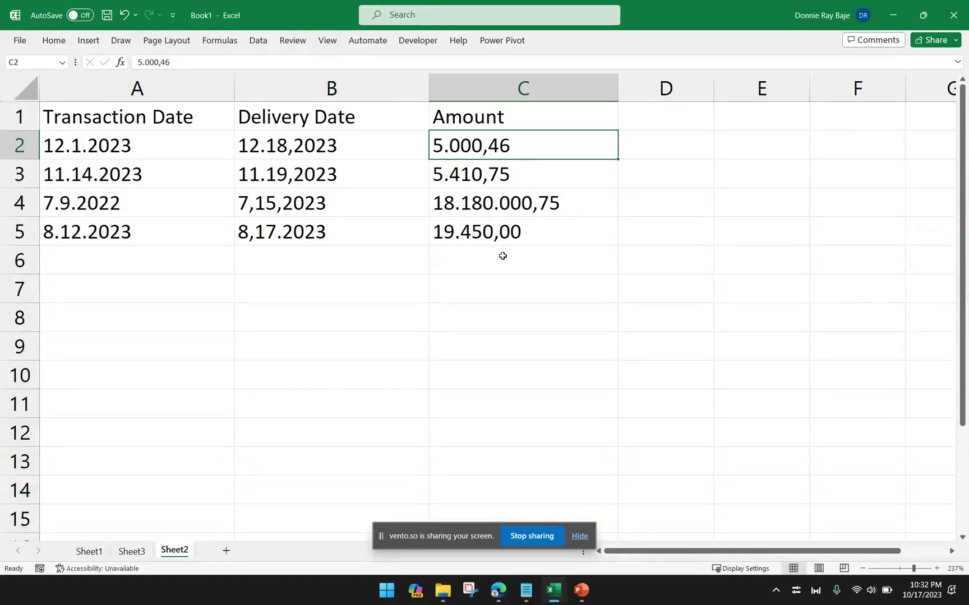
drag(502, 255, 502, 242)
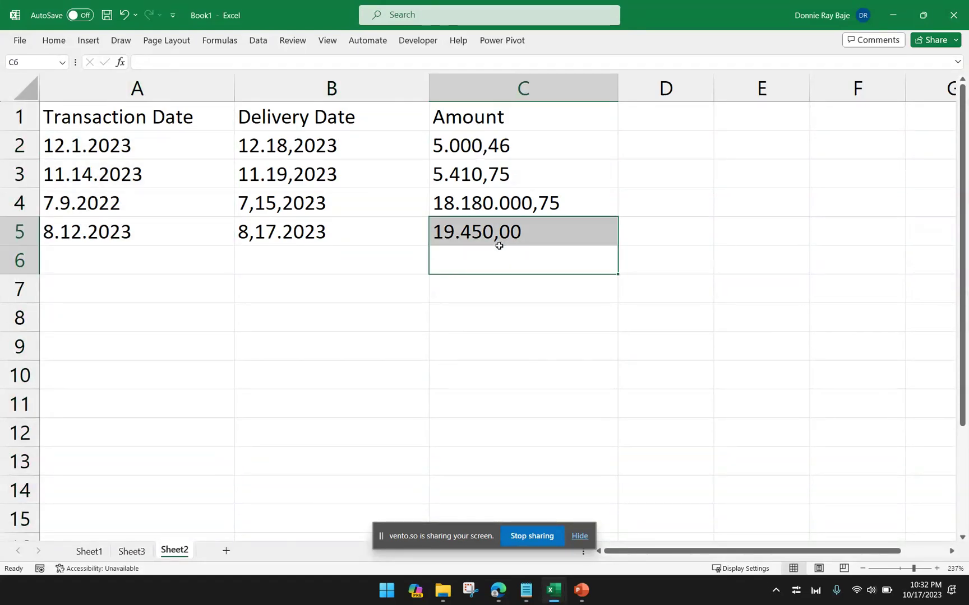
click(211, 152)
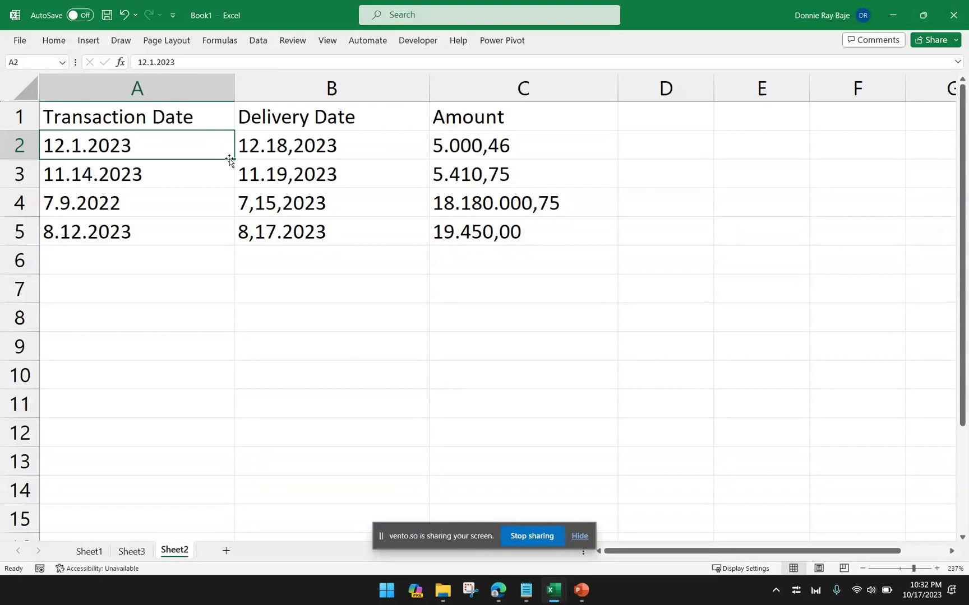
- Look over the amounts in C2:C5 and each transaction date in A2:A5
drag(477, 149, 461, 238)
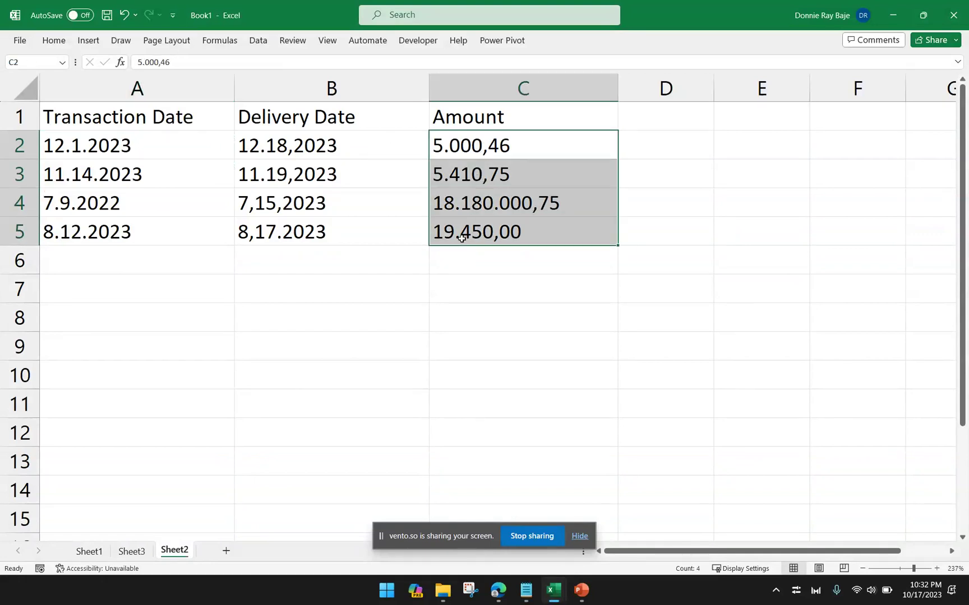
click(427, 262)
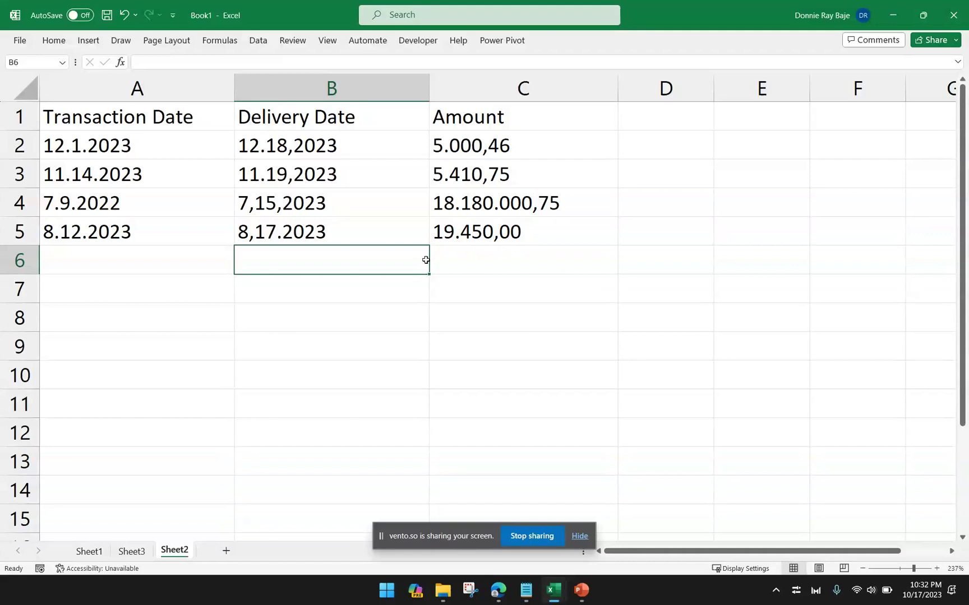
drag(193, 144, 194, 220)
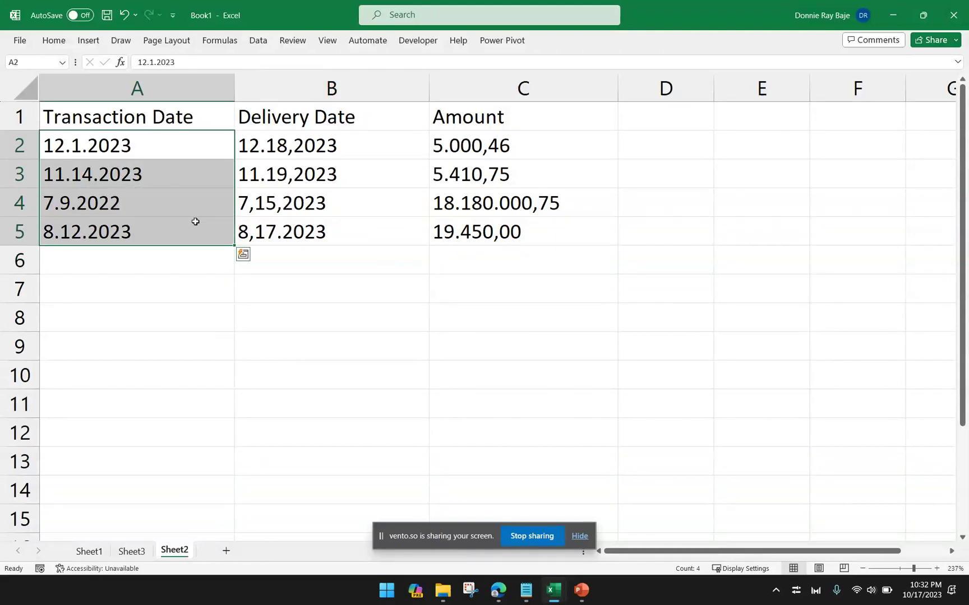
click(199, 154)
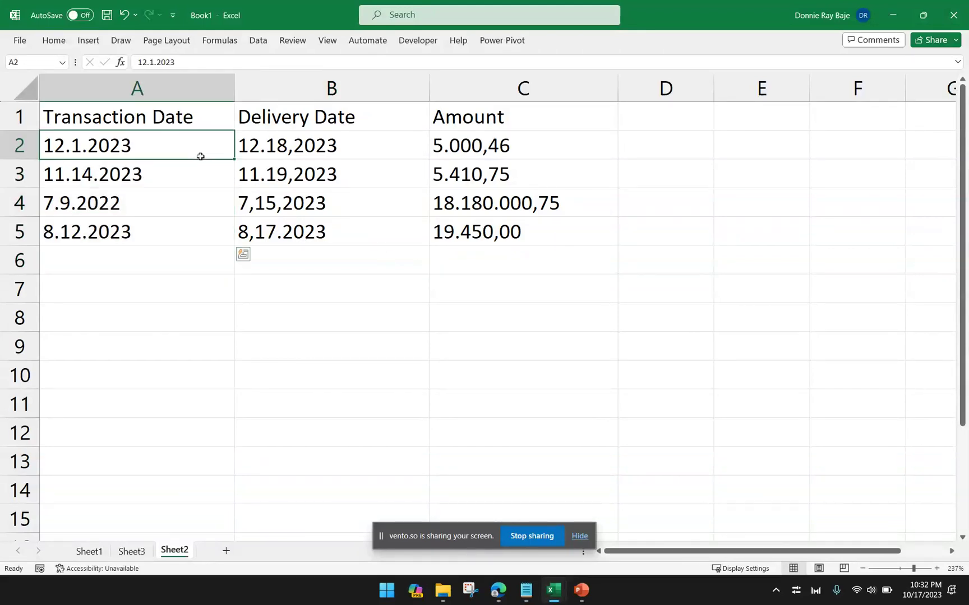
click(103, 174)
click(101, 203)
click(100, 235)
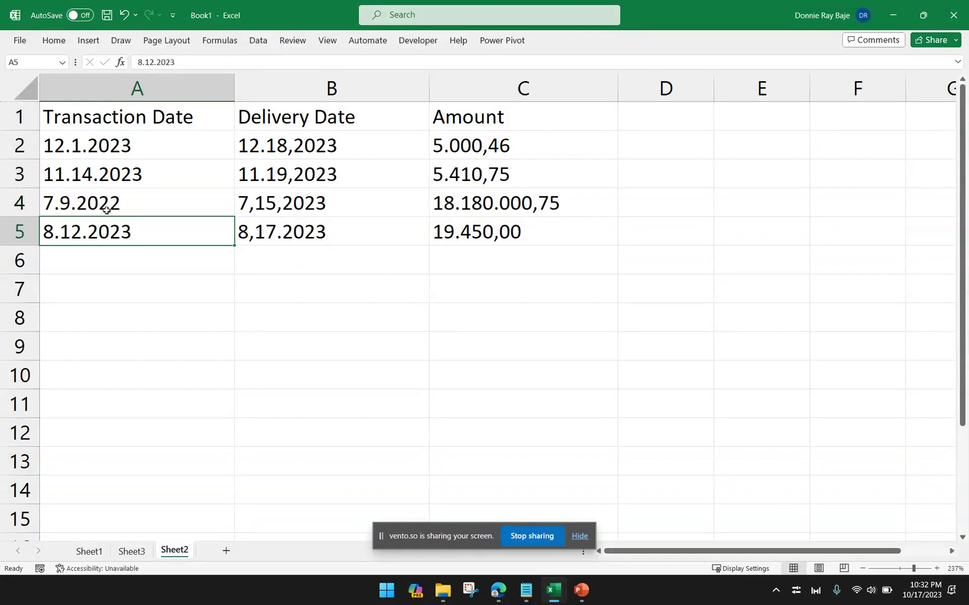
click(107, 206)
click(109, 173)
click(110, 146)
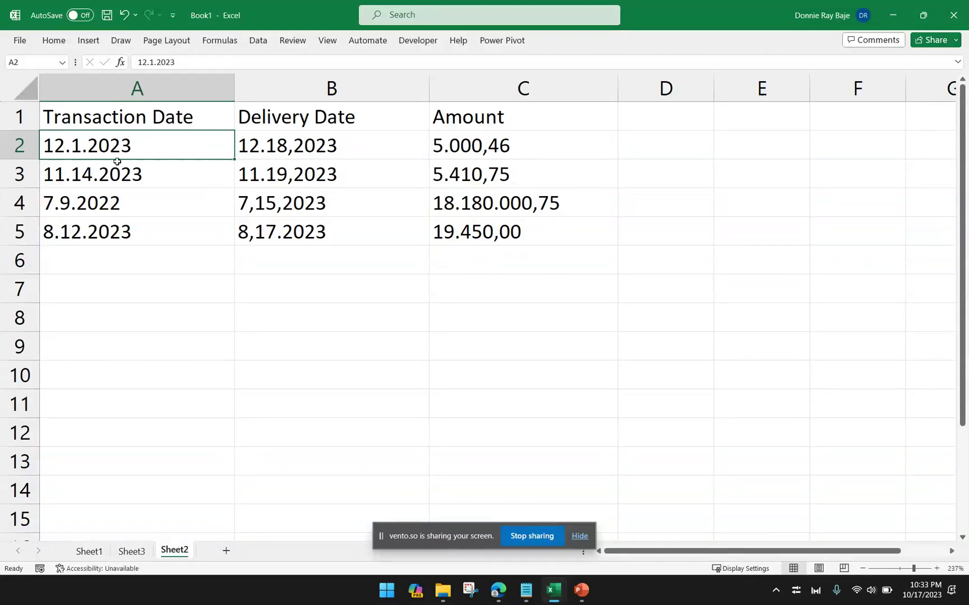
click(102, 177)
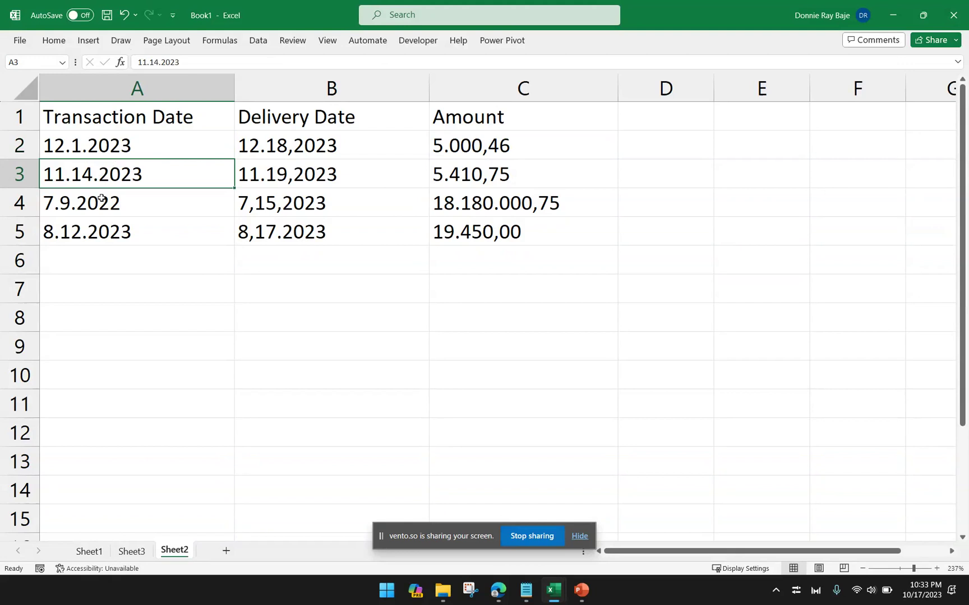
click(98, 206)
click(100, 234)
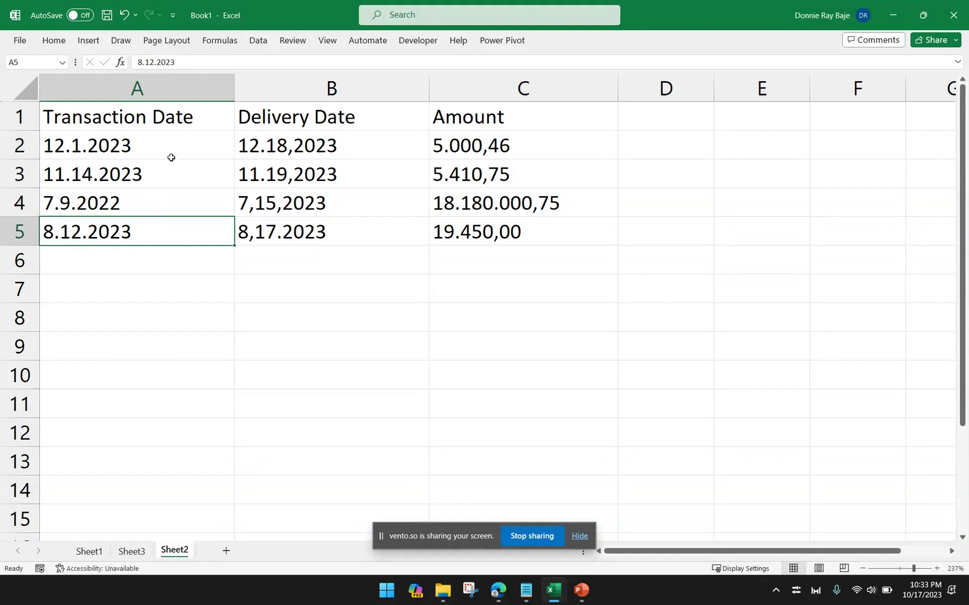
- Re-select and re-check the transaction dates in column A, then clear the selection
drag(171, 150, 166, 189)
click(125, 153)
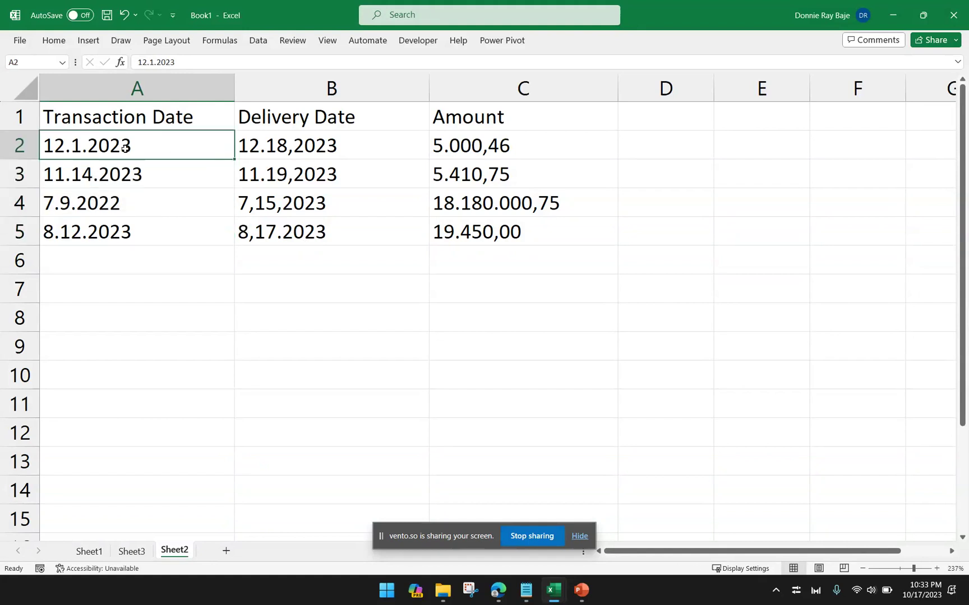
click(142, 174)
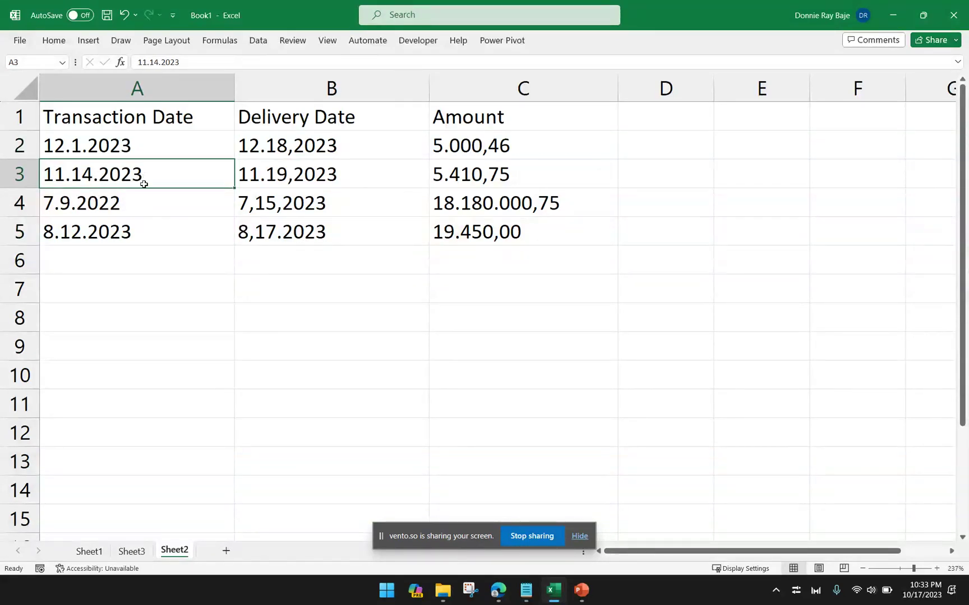
click(138, 205)
click(132, 234)
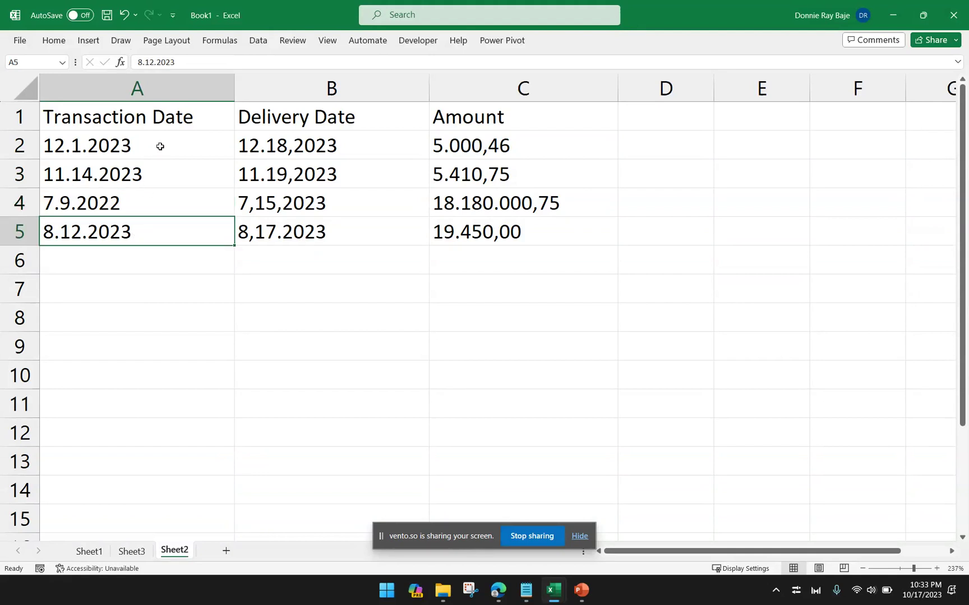
drag(159, 145, 106, 225)
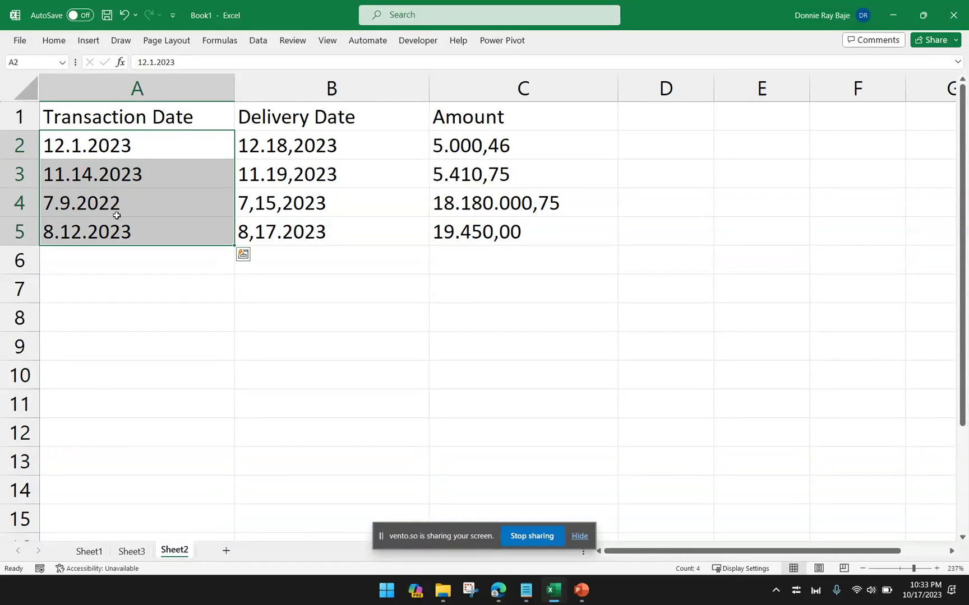
click(830, 326)
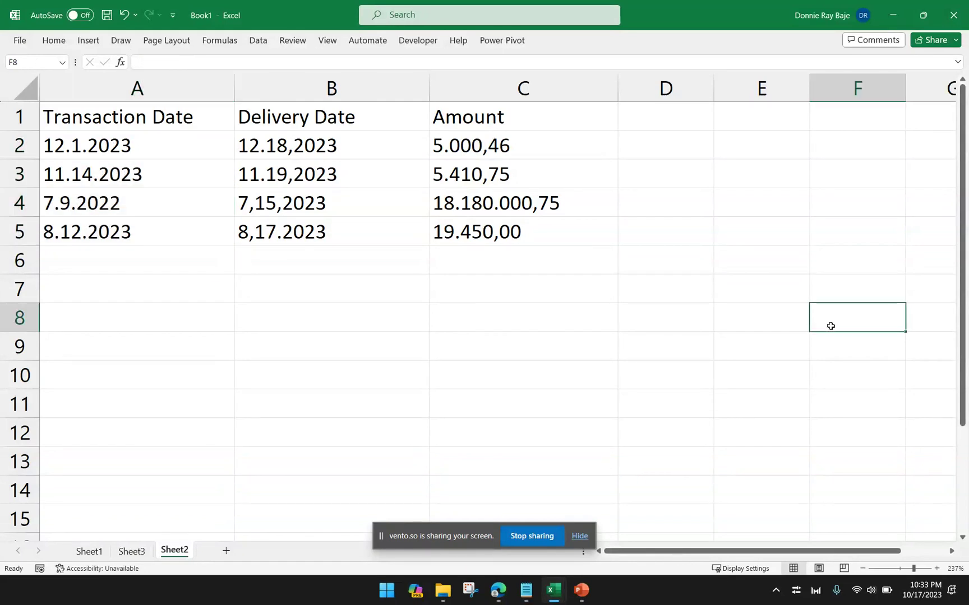
- Check today's date, then select the dot-separated transaction dates in A2:A5 for conversion
click(909, 601)
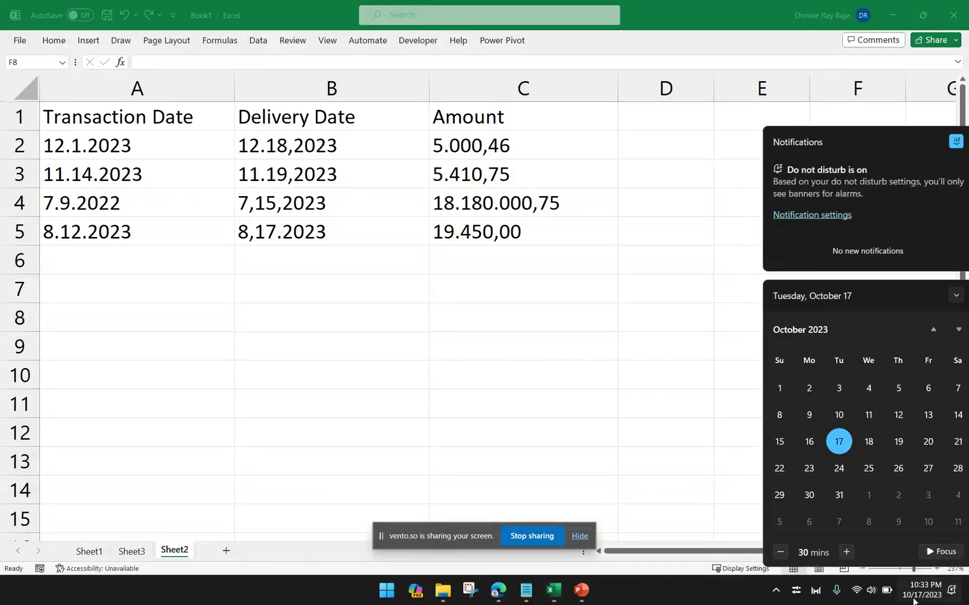
click(921, 601)
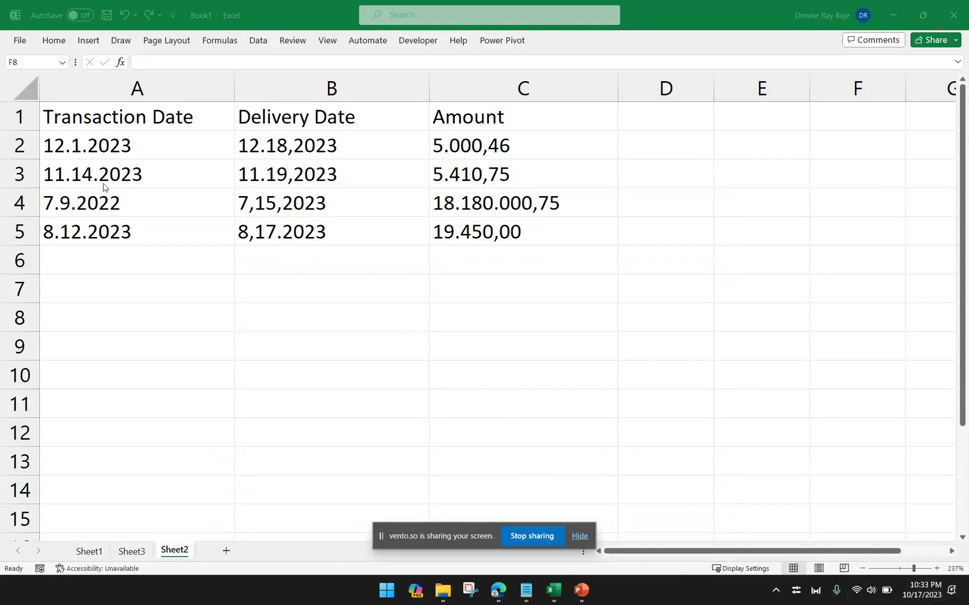
drag(134, 146, 128, 230)
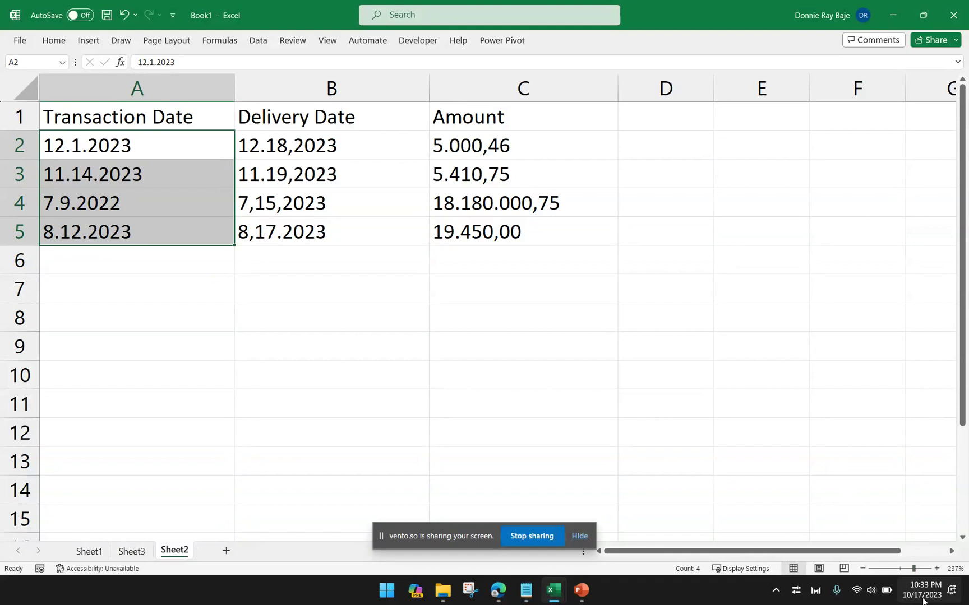
click(164, 152)
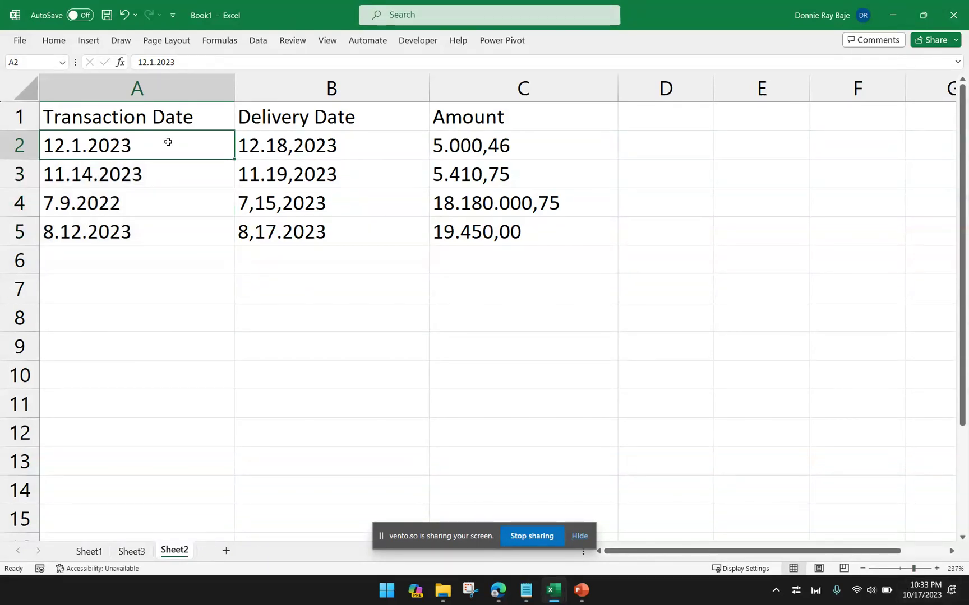
drag(168, 141, 151, 219)
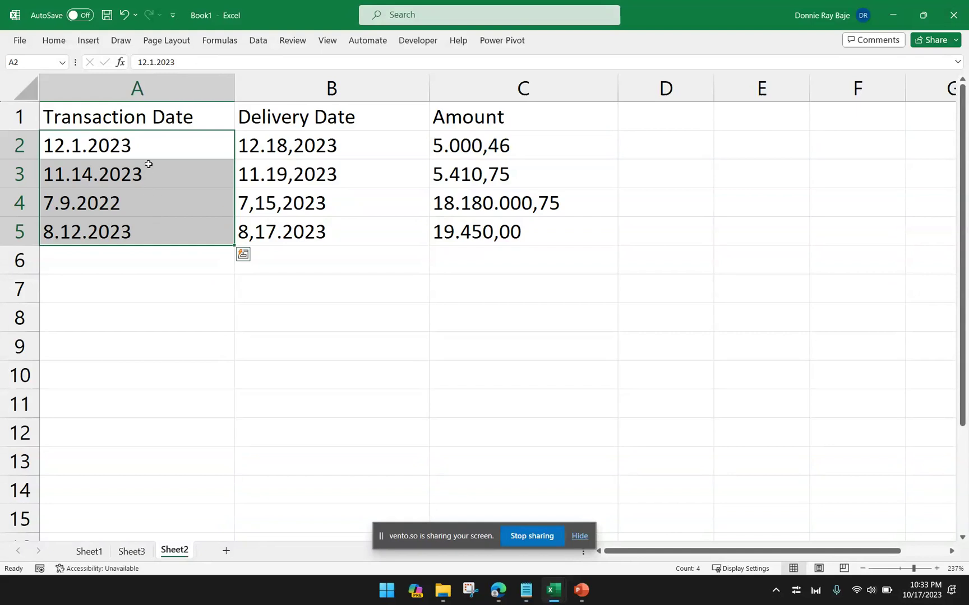
drag(146, 149, 141, 225)
click(159, 248)
drag(157, 151, 157, 218)
- Start Text to Columns on A2:A5 and clear all delimiters, trying and removing '.' as Other
click(257, 42)
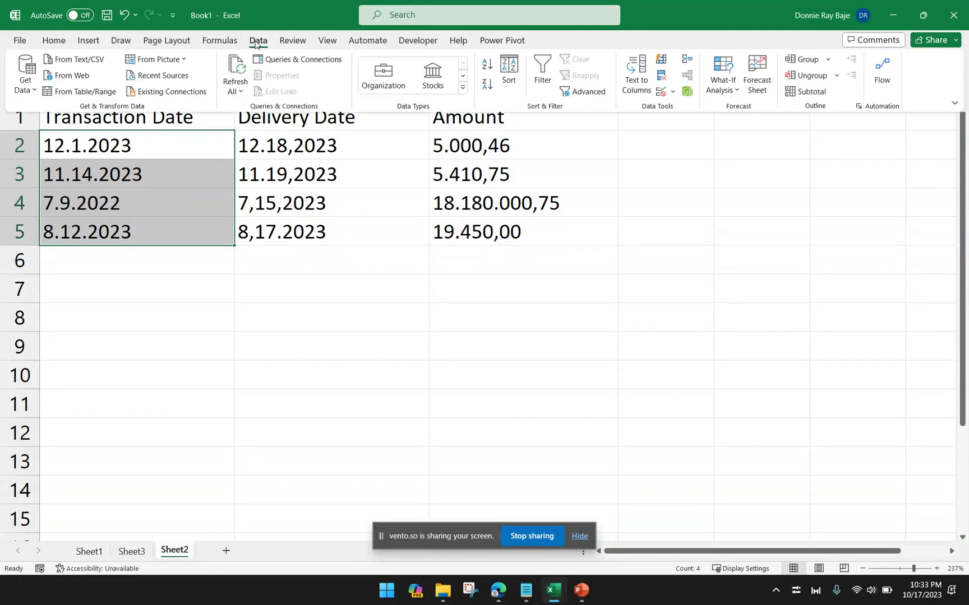
click(639, 82)
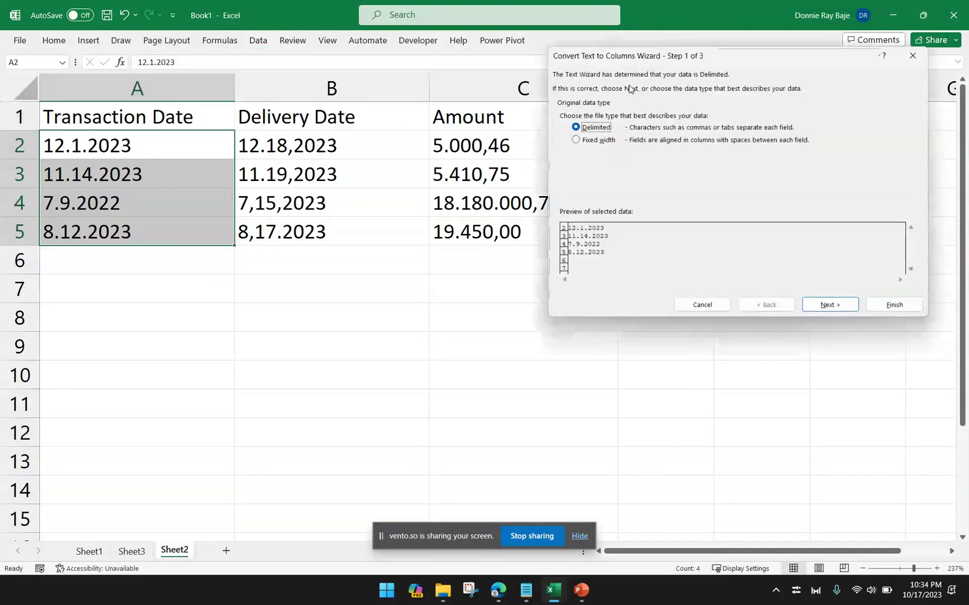
drag(628, 55, 571, 57)
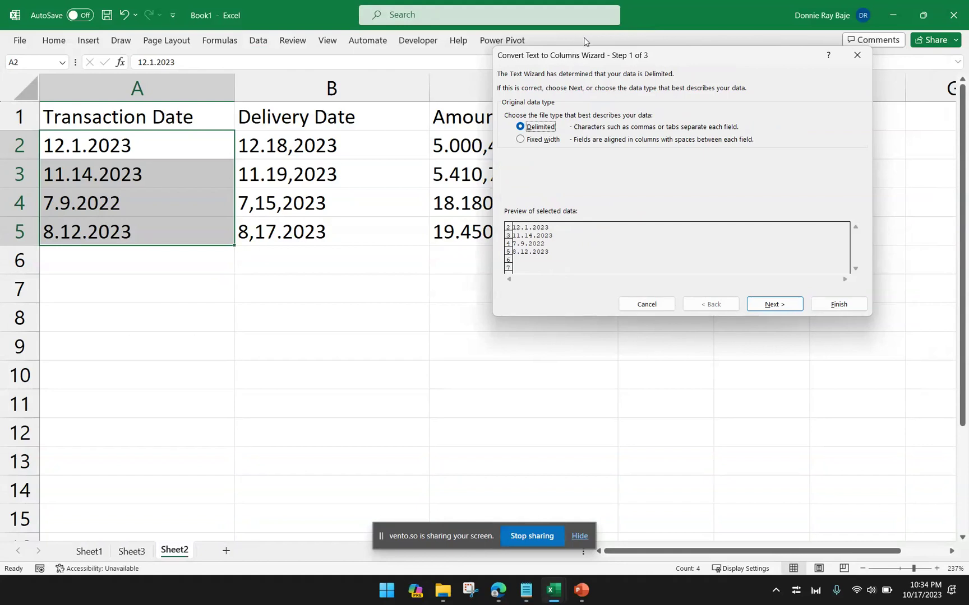
click(775, 304)
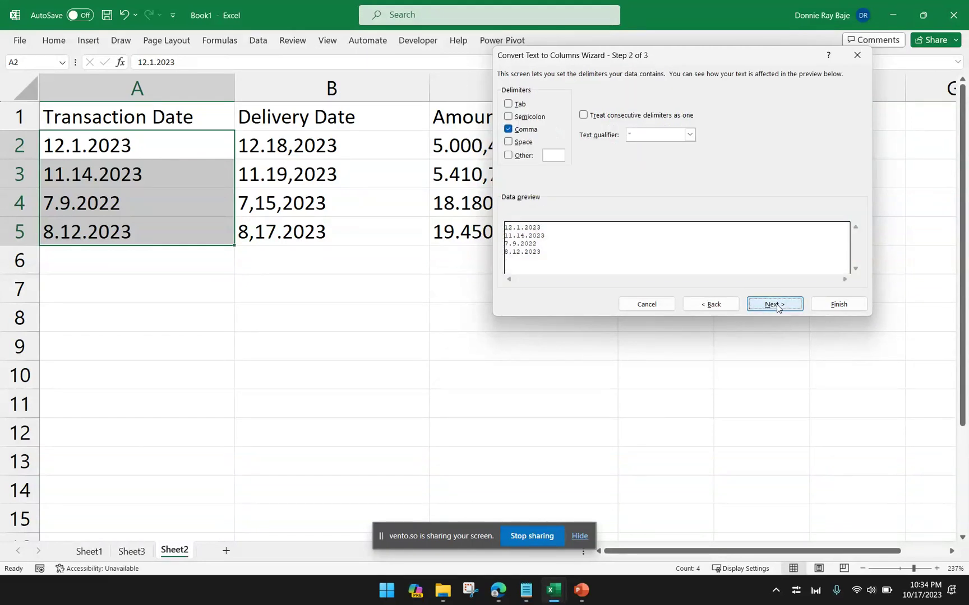
click(509, 129)
click(509, 155)
text(.)
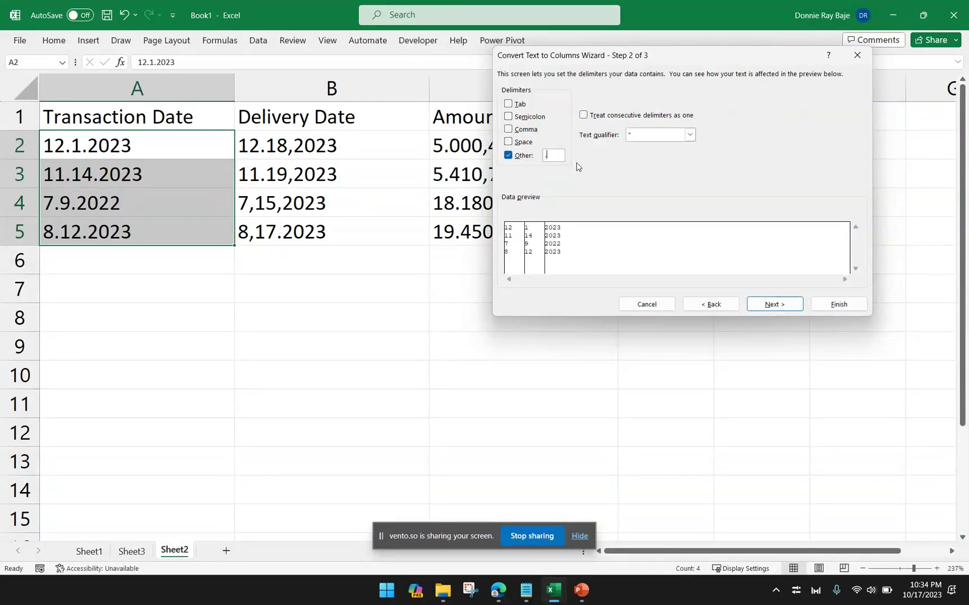
click(508, 156)
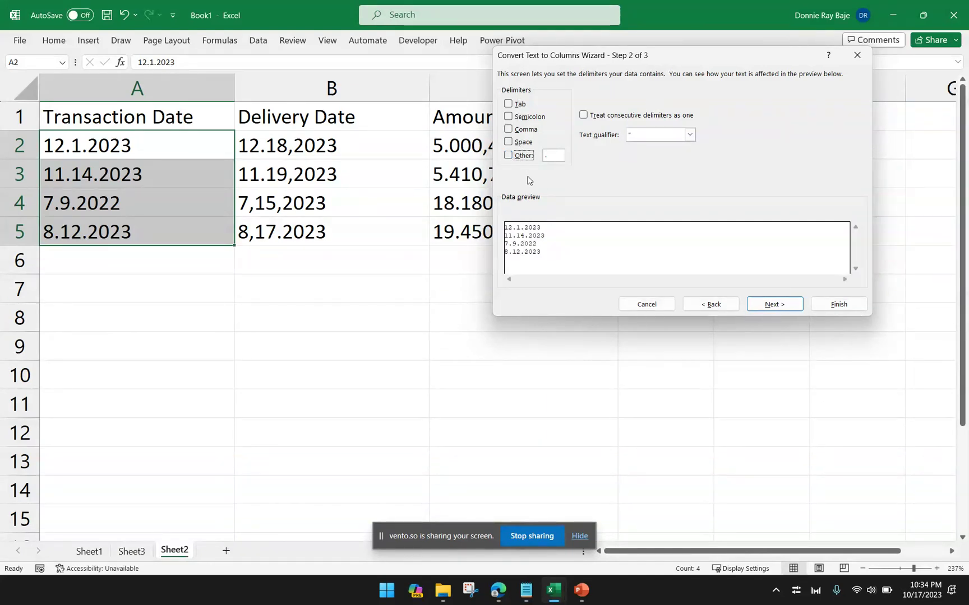
- Set the column format to Date in MDY order with destination $A$2 and finish the conversion
click(763, 306)
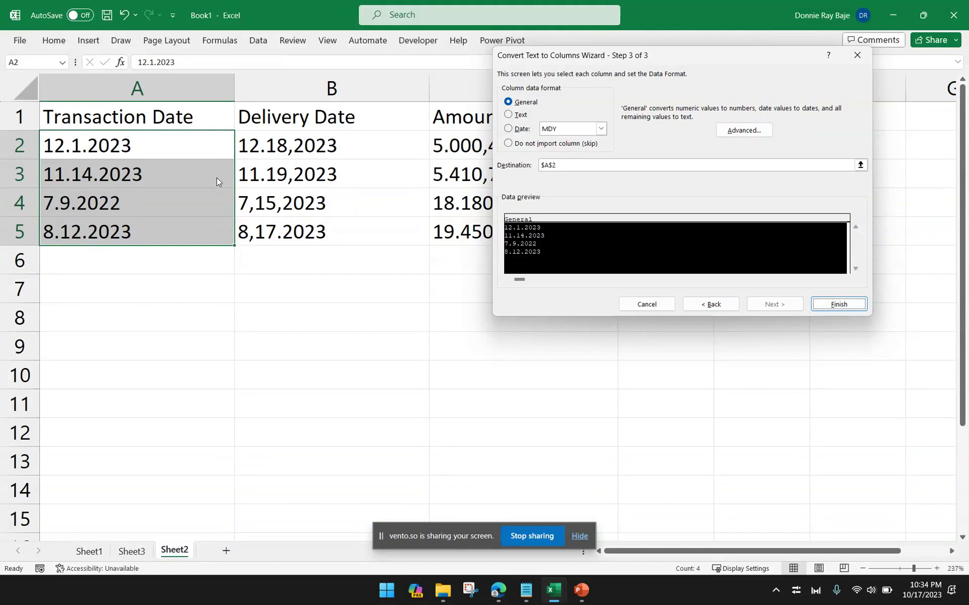
click(509, 128)
click(600, 129)
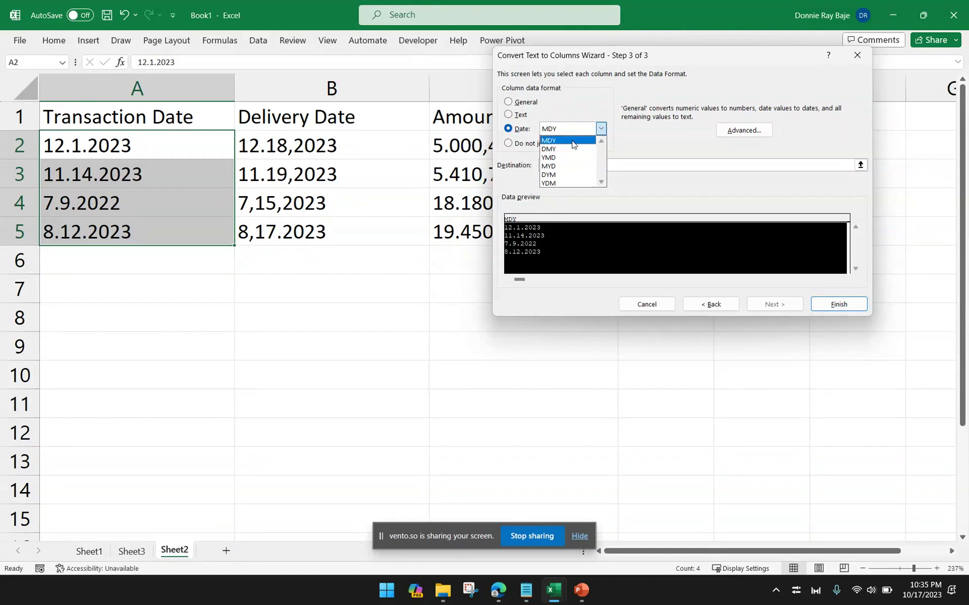
click(573, 140)
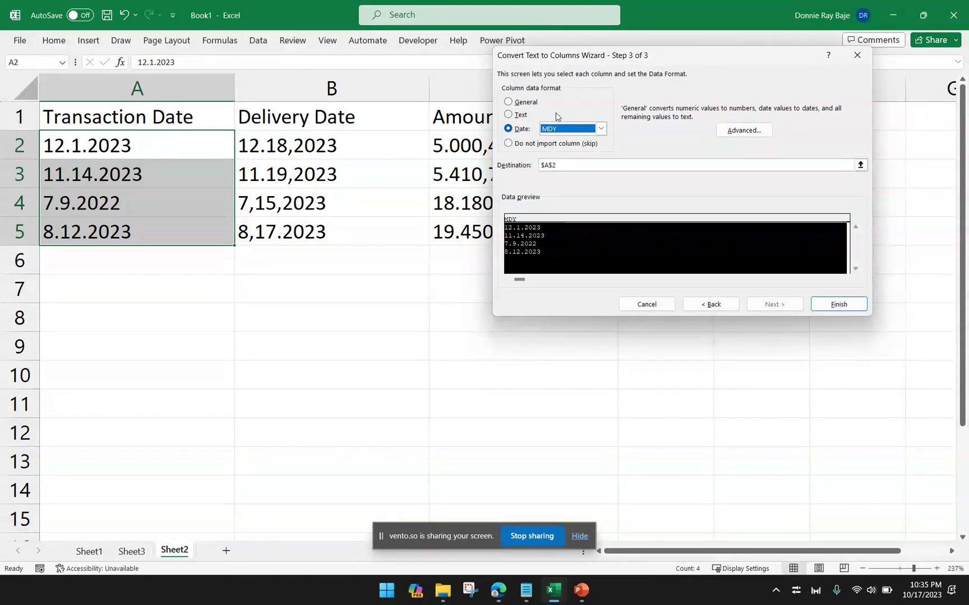
click(602, 130)
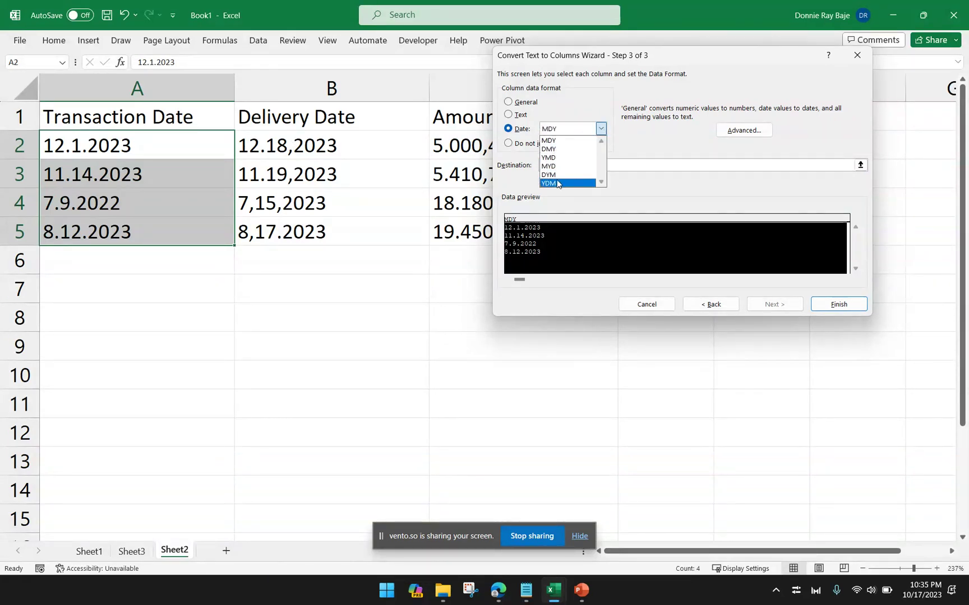
click(552, 140)
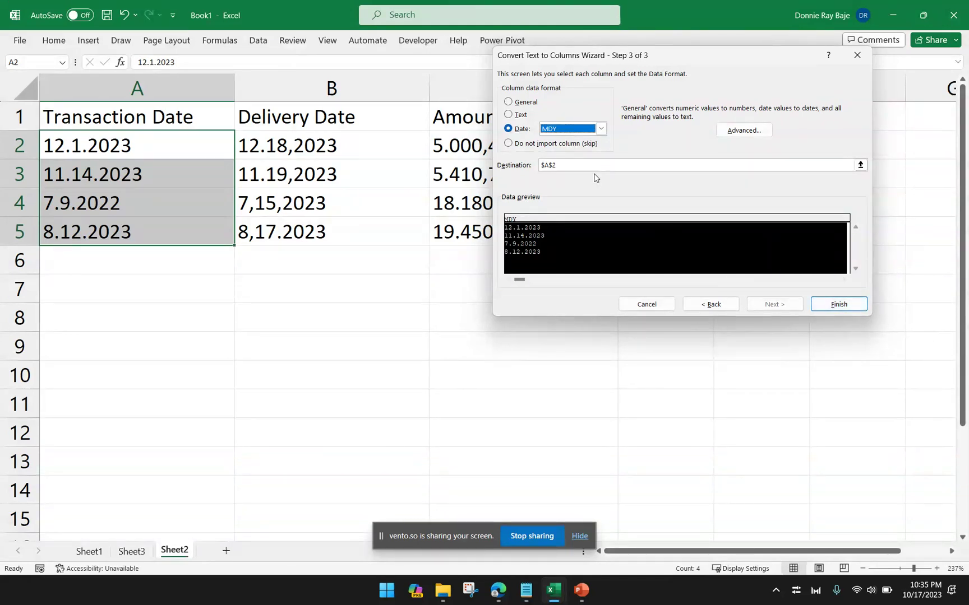
drag(581, 164, 541, 166)
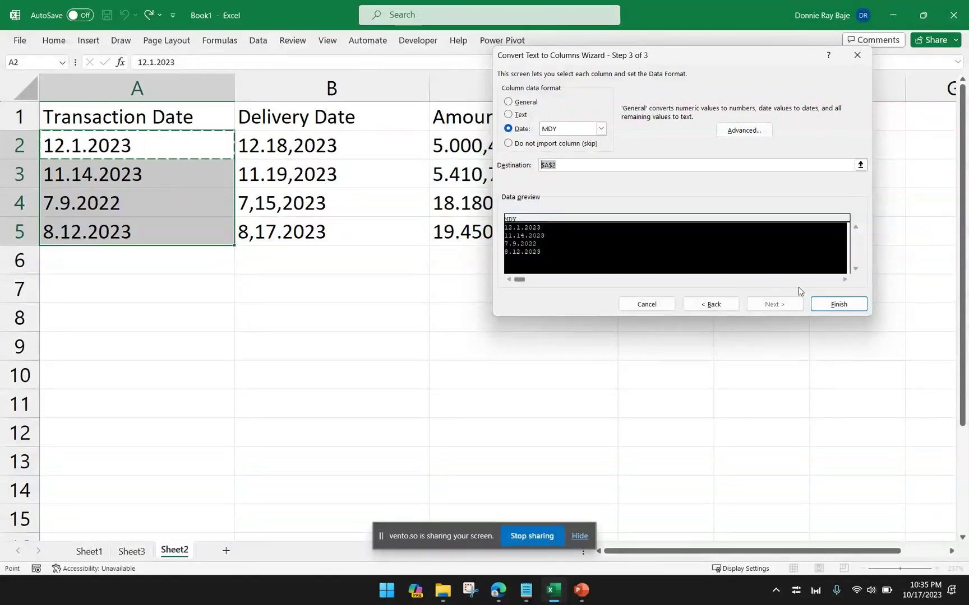
click(831, 307)
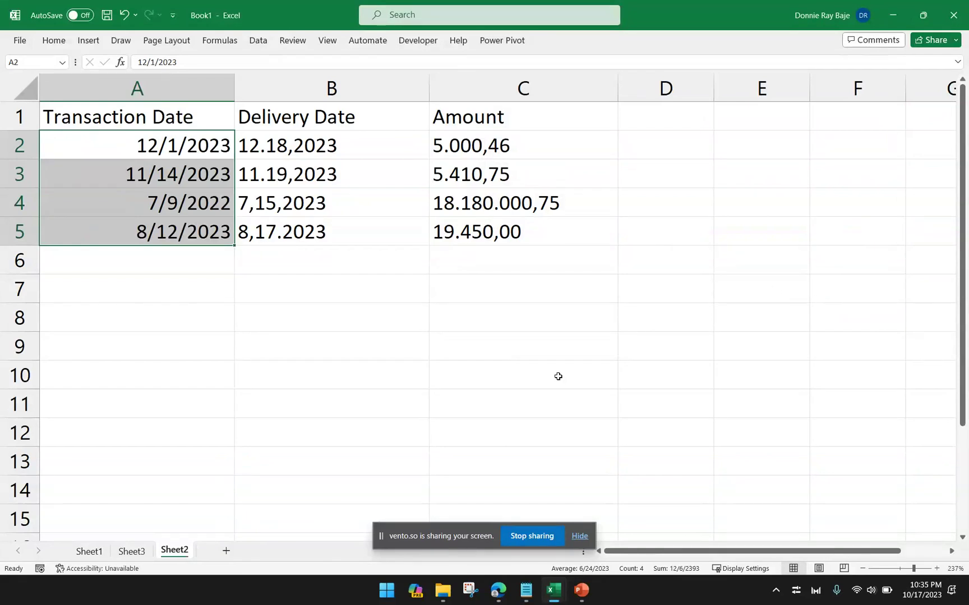
- Inspect the mixed-separator delivery dates like 12.18,2023 and select B2:B5
click(410, 313)
scroll(411, 232, down, 1)
scroll(407, 231, up, 1)
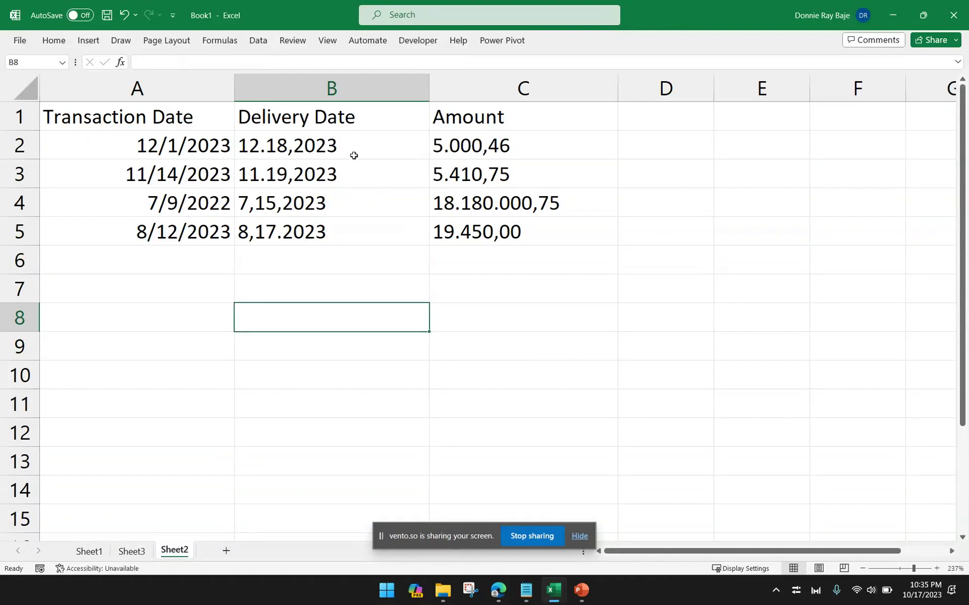
drag(354, 152, 356, 239)
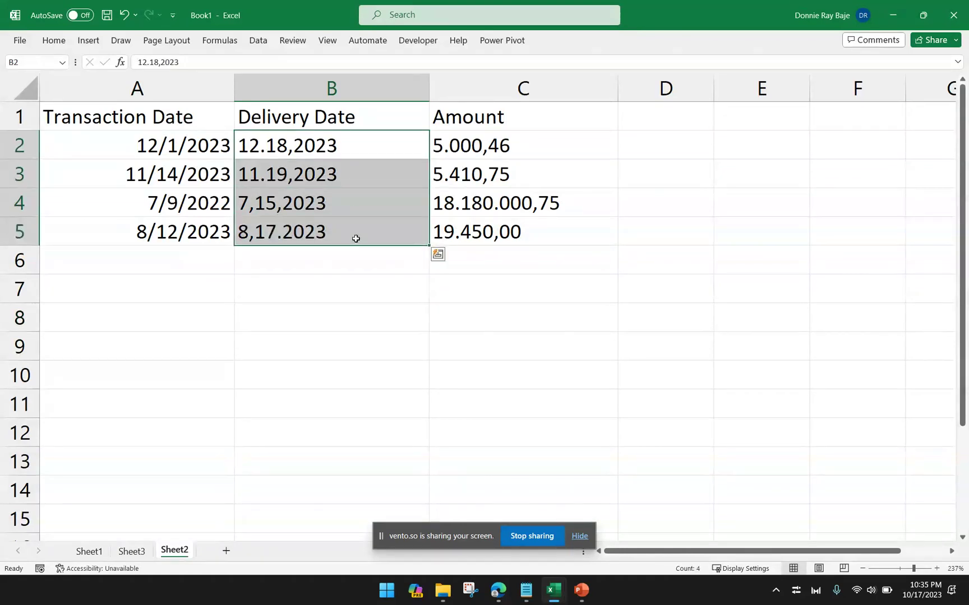
click(354, 299)
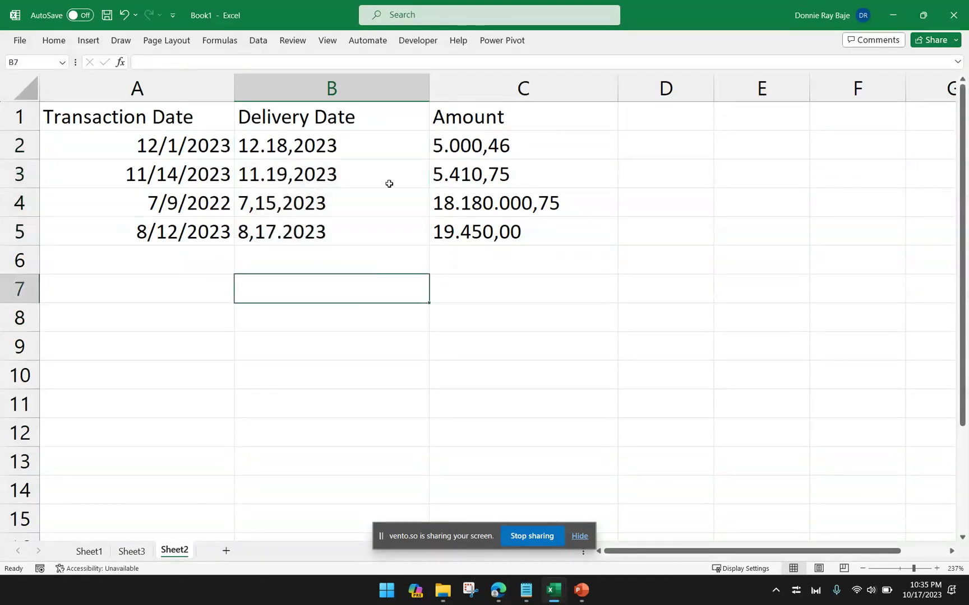
click(389, 147)
drag(388, 162, 378, 231)
click(341, 290)
click(289, 149)
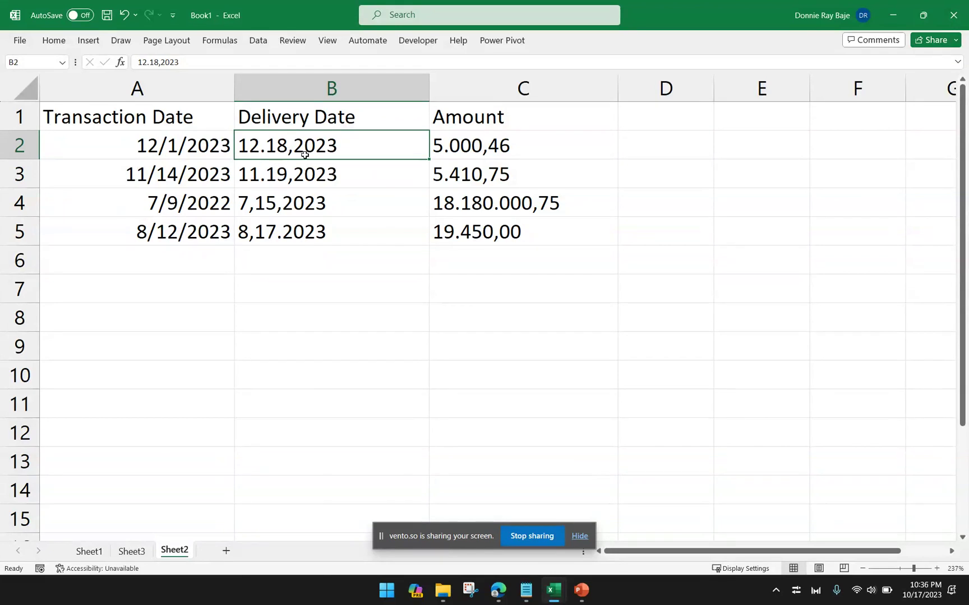
click(331, 203)
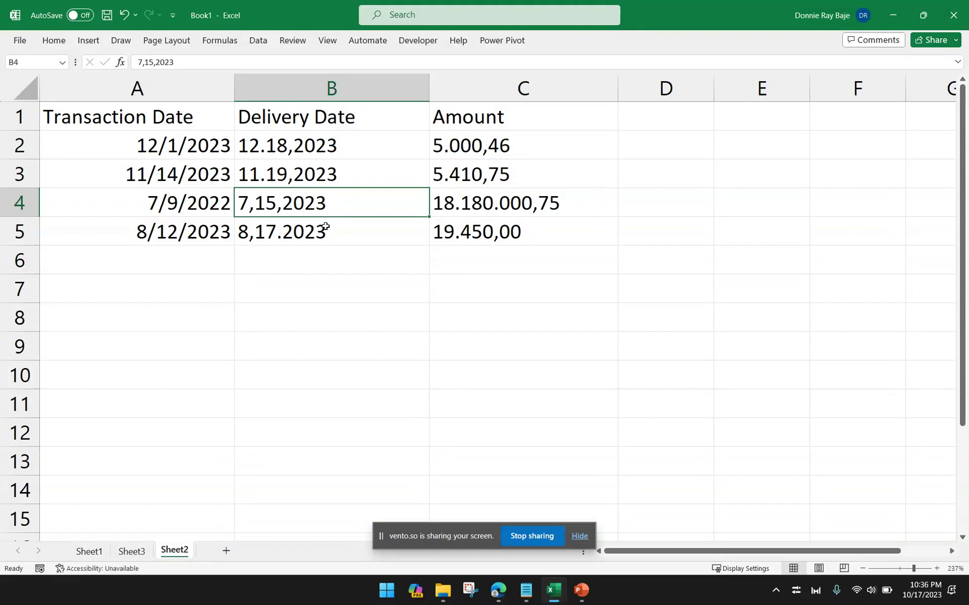
drag(359, 147, 352, 229)
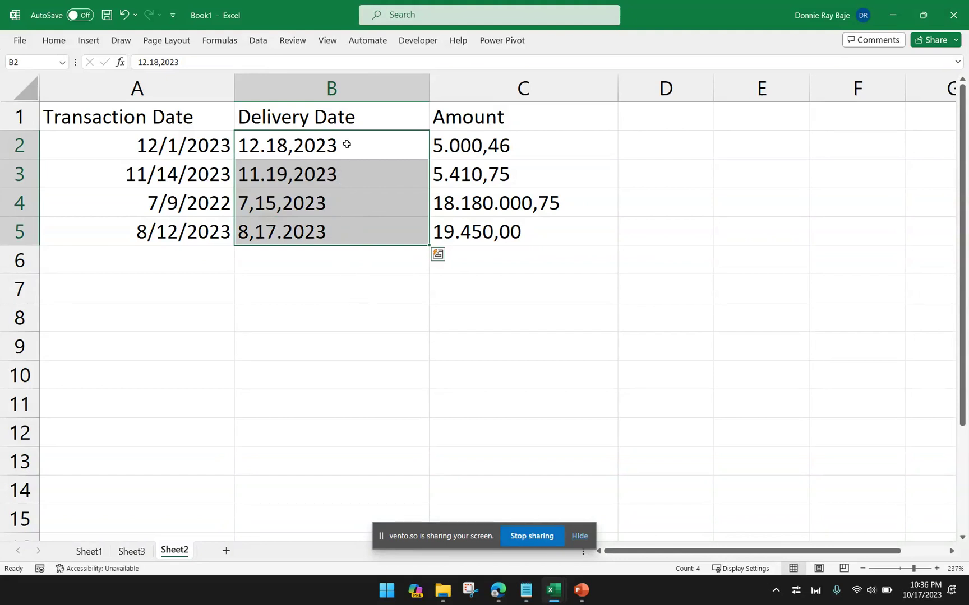
drag(346, 143, 332, 230)
- Run Text to Columns on B2:B5 with Date format MDY and destination $B$2
click(257, 43)
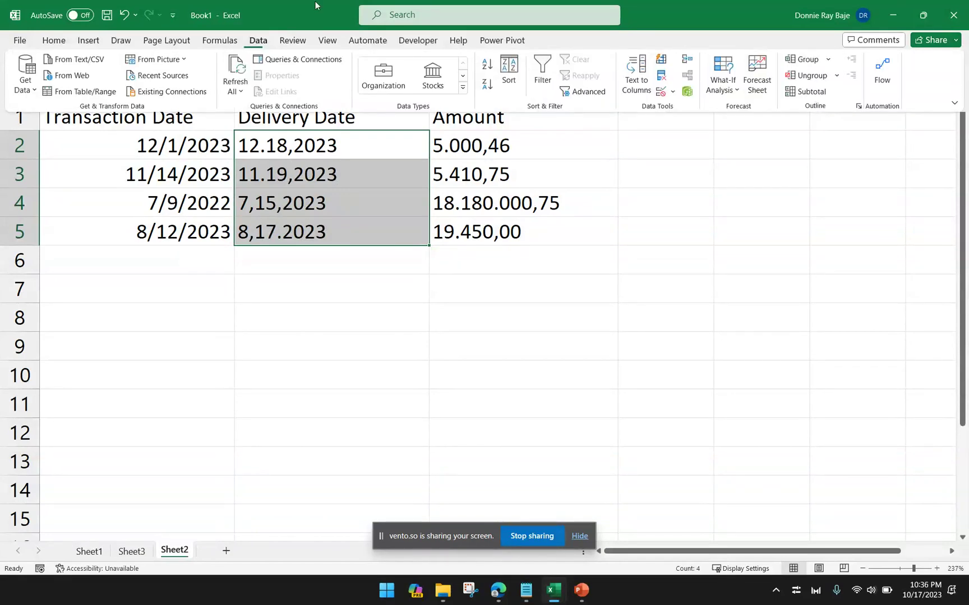
click(649, 90)
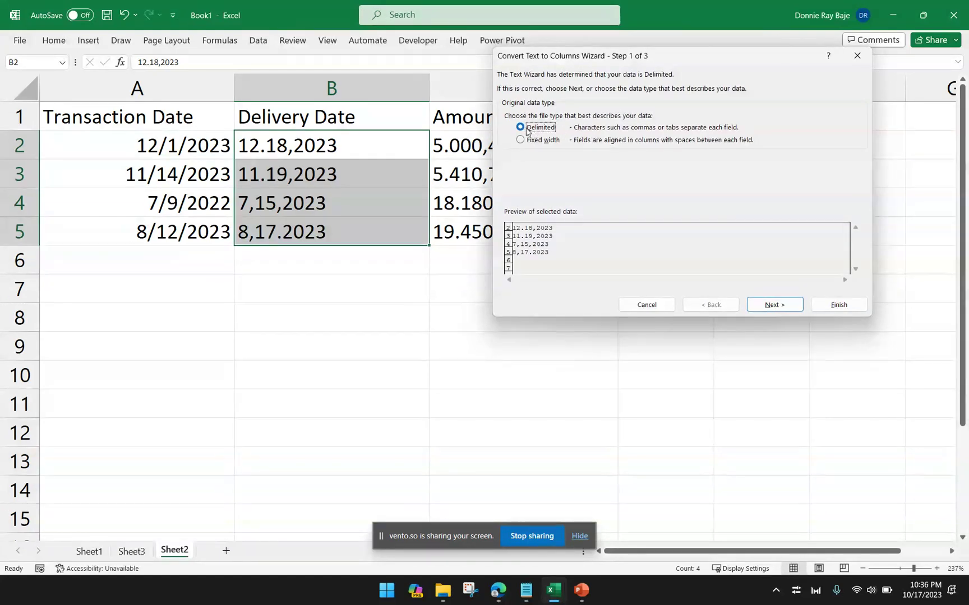
click(777, 307)
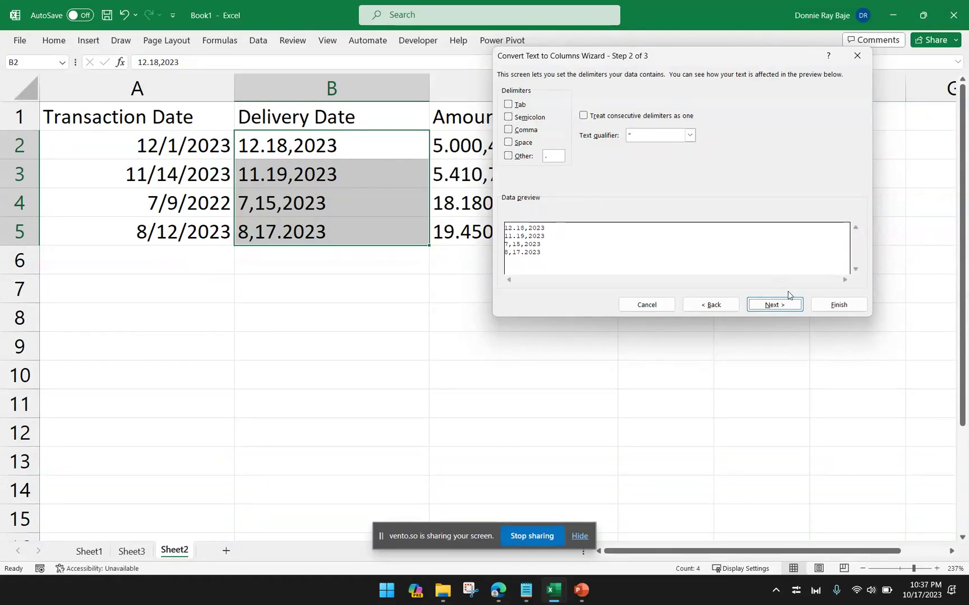
click(774, 304)
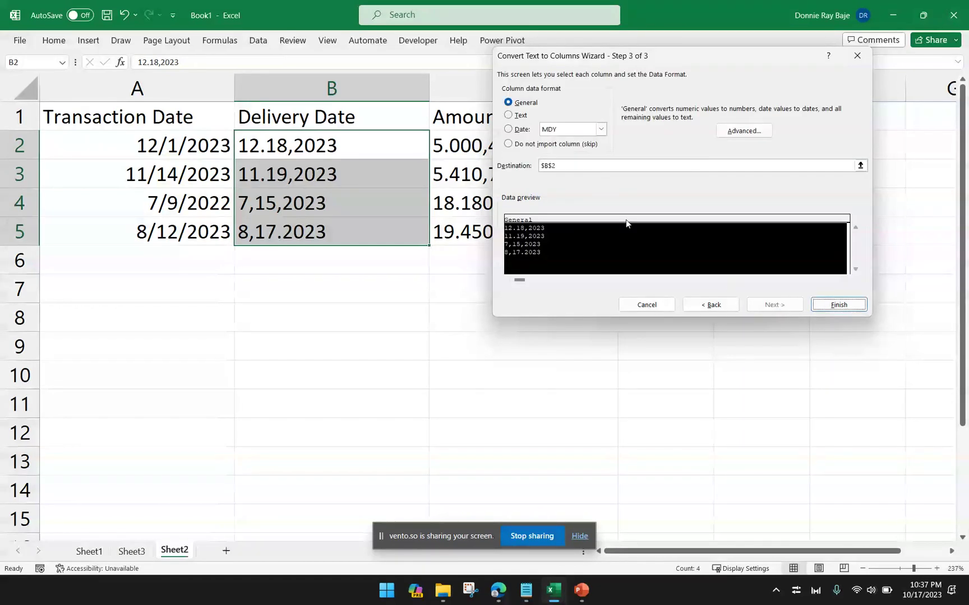
double_click(566, 166)
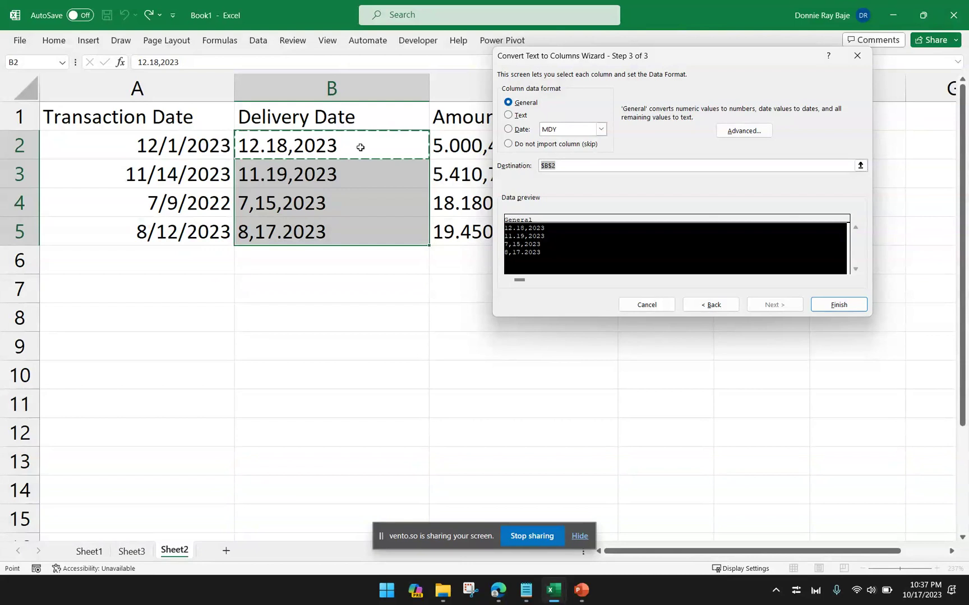
click(508, 130)
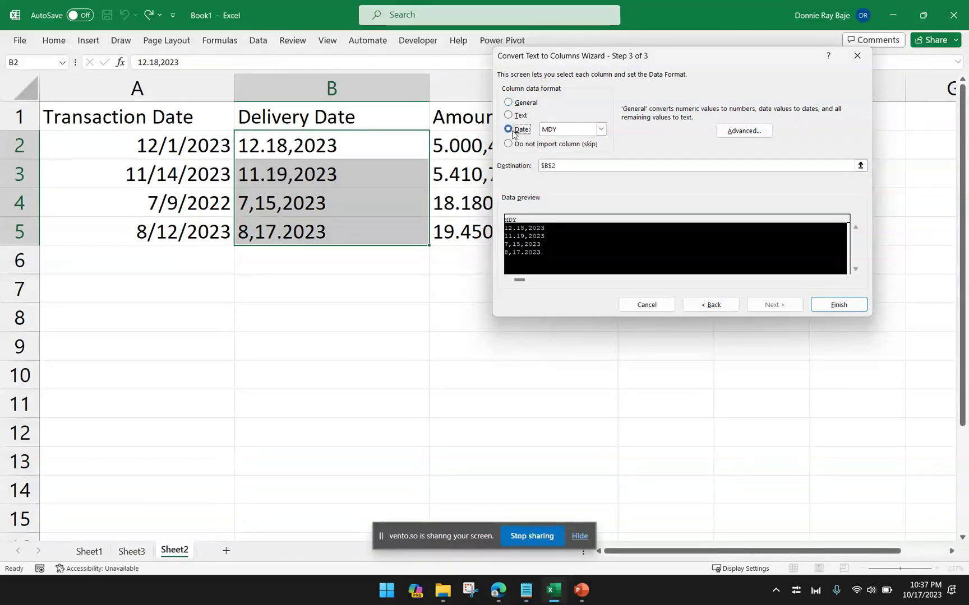
click(602, 136)
click(602, 138)
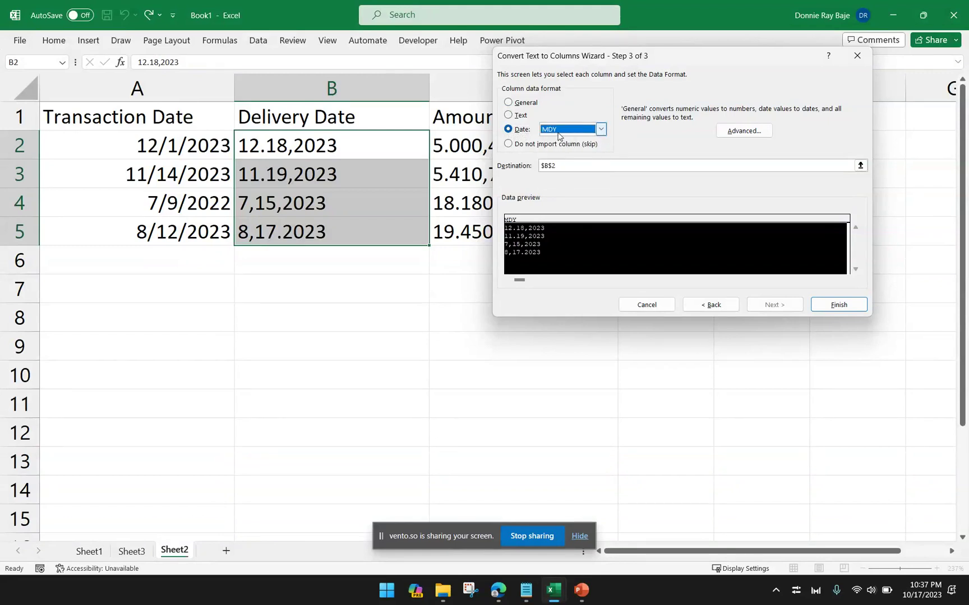
click(835, 308)
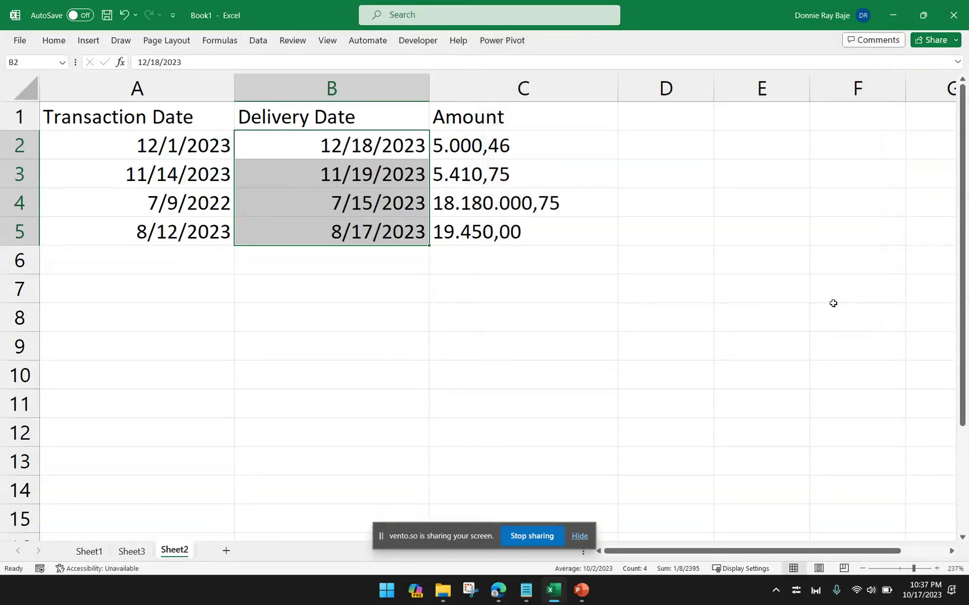
- Check the converted delivery dates, such as B4, and clear the selection
click(421, 205)
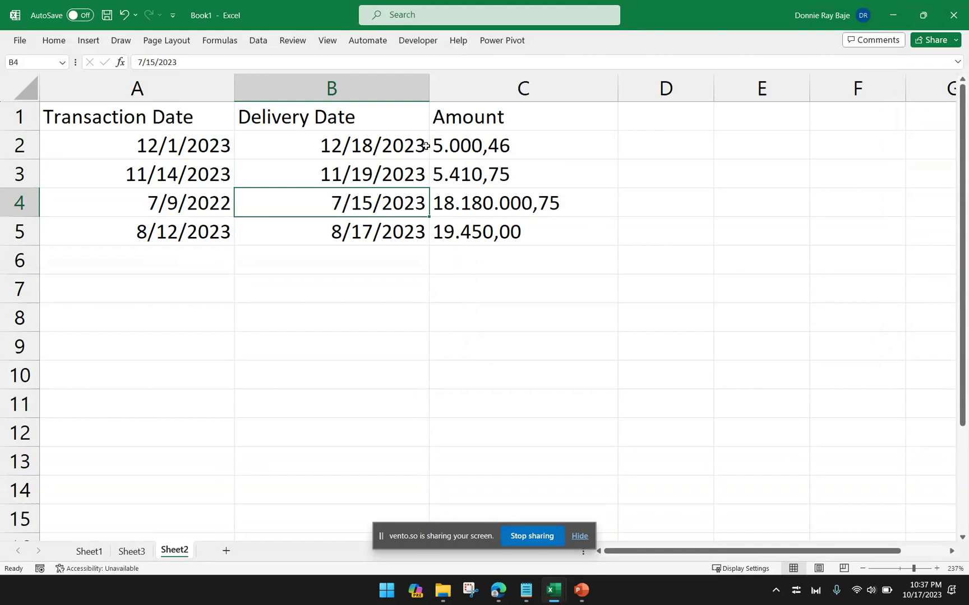
drag(423, 146, 421, 230)
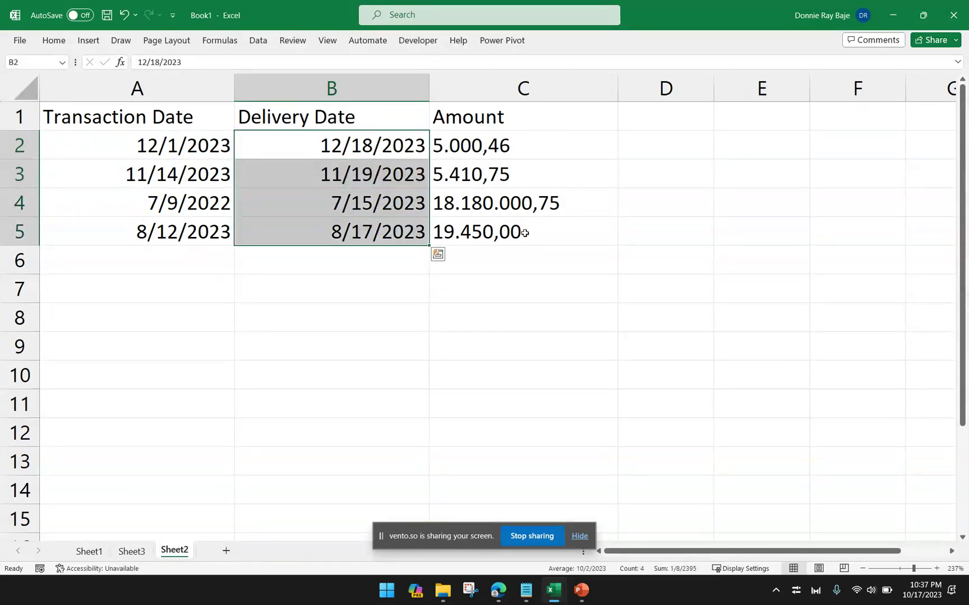
click(565, 261)
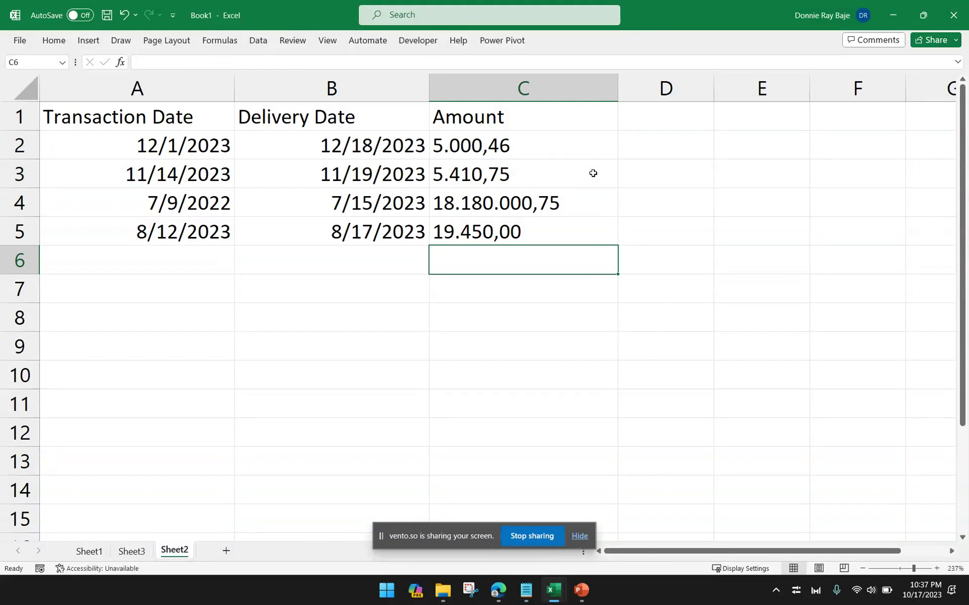
- Enter =NUMBERVALUE(C2,",",".") in D2 to convert the European amount 5.000,46
drag(595, 140, 587, 218)
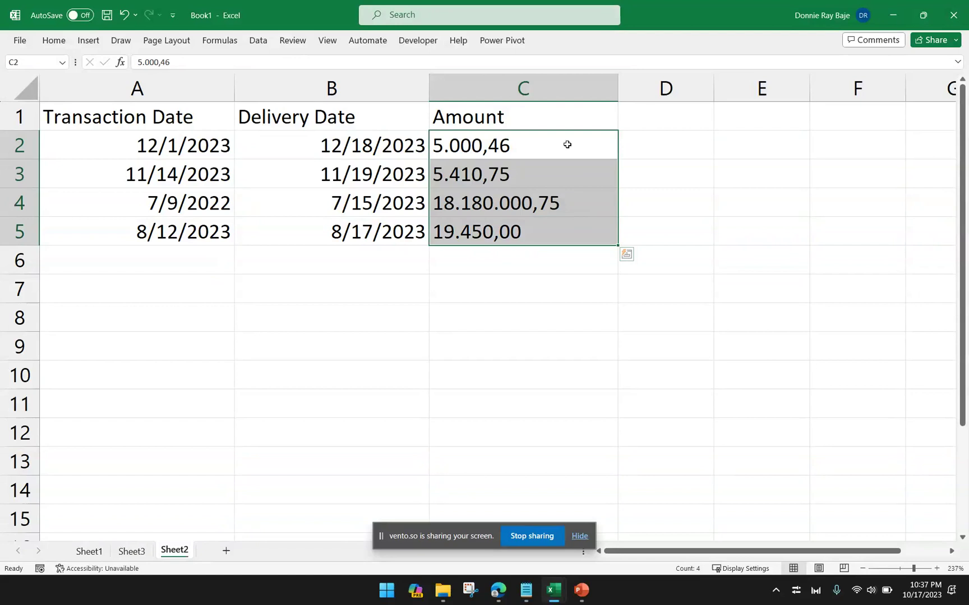
click(544, 152)
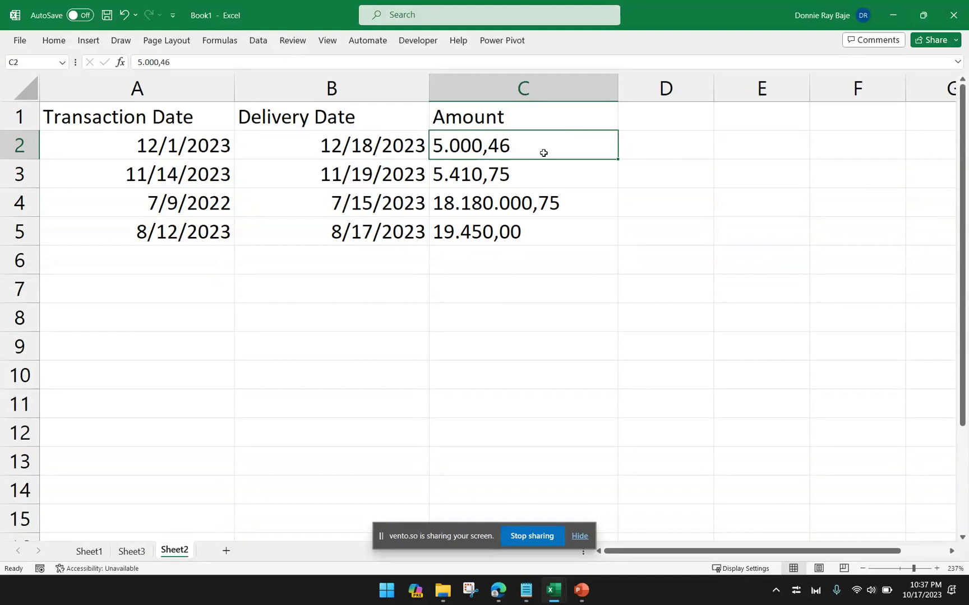
click(655, 143)
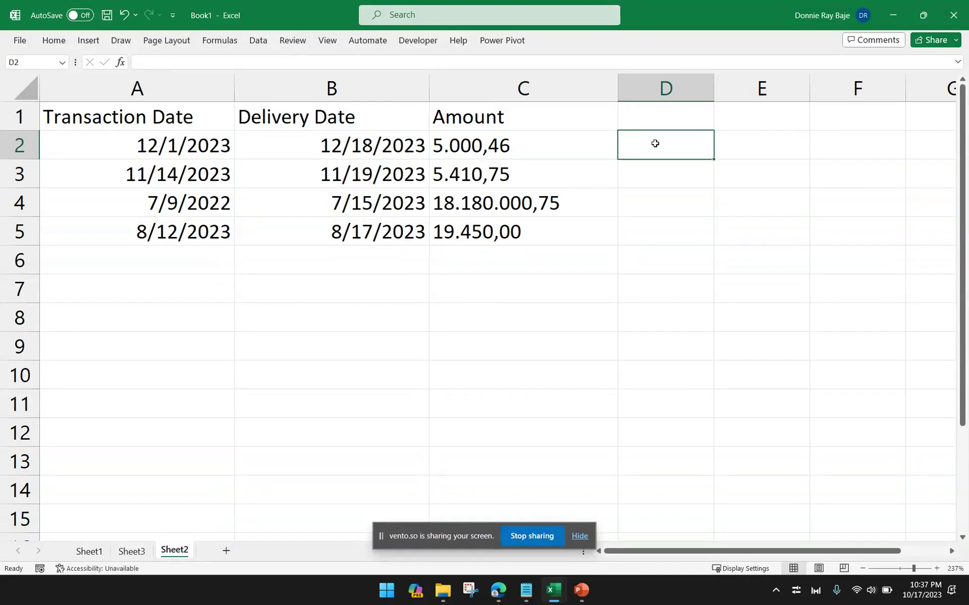
text(=NU)
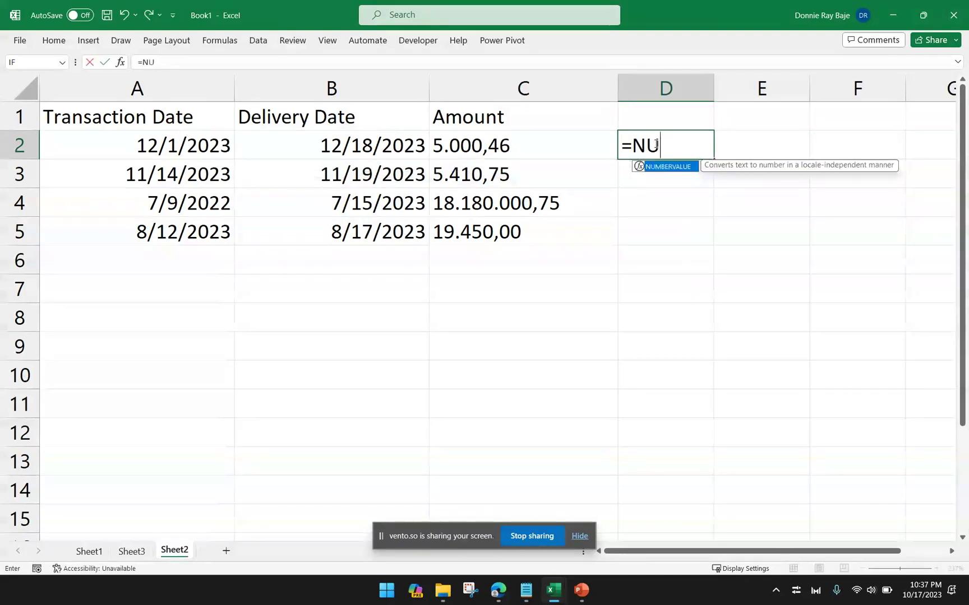
key(Tab)
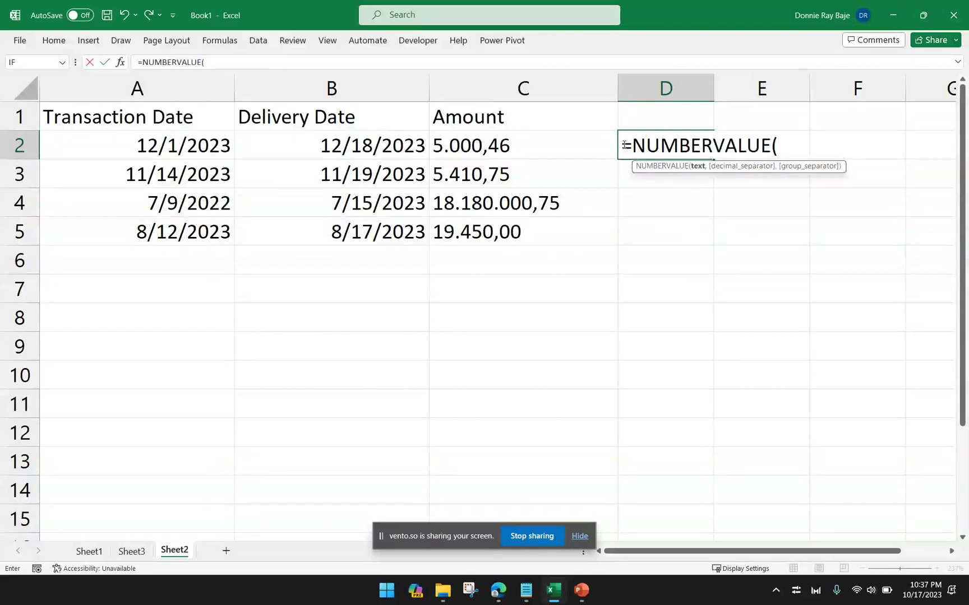
click(532, 153)
click(532, 152)
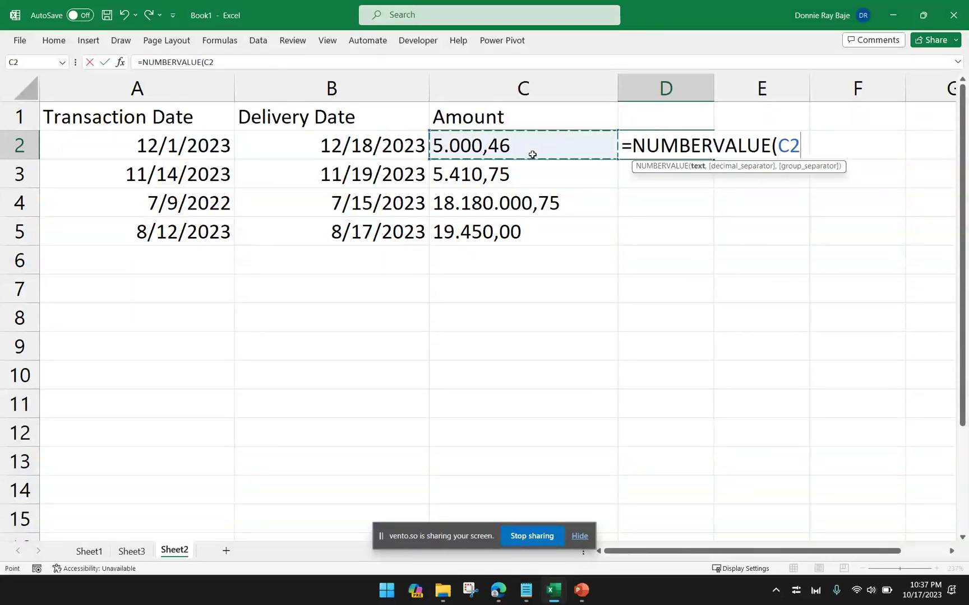
text(,)
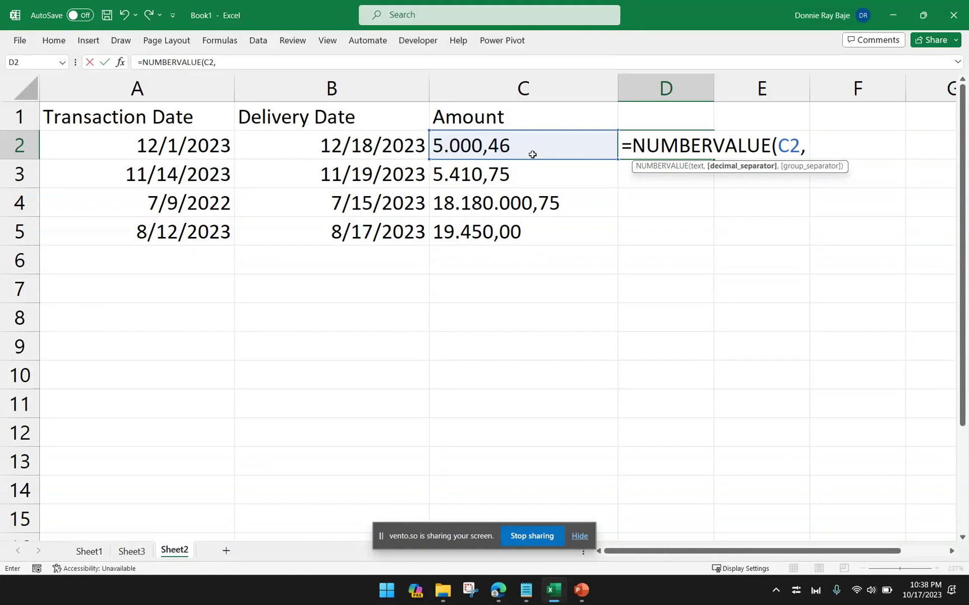
text(",")
double_click(825, 146)
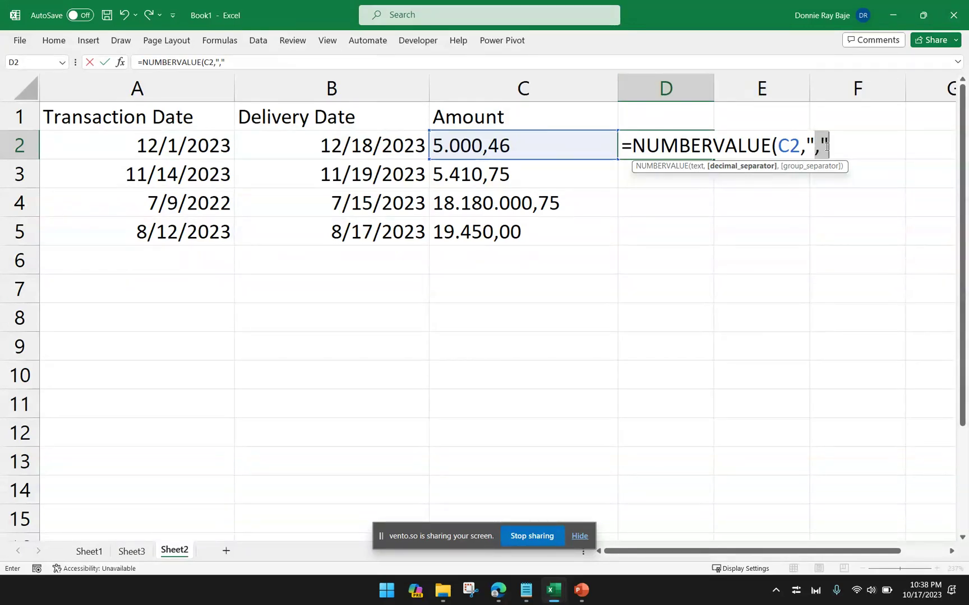
click(830, 148)
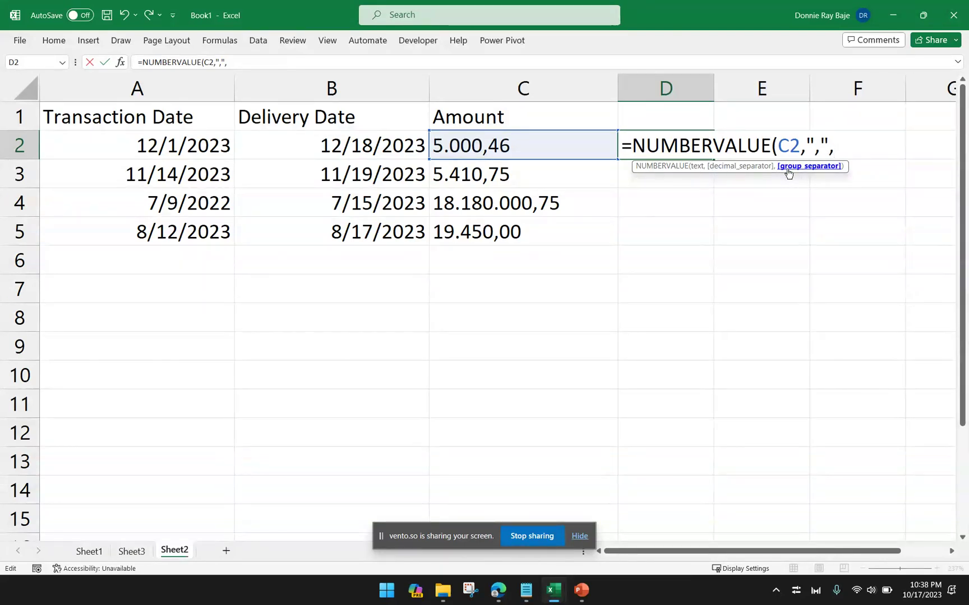
text(".)
text())
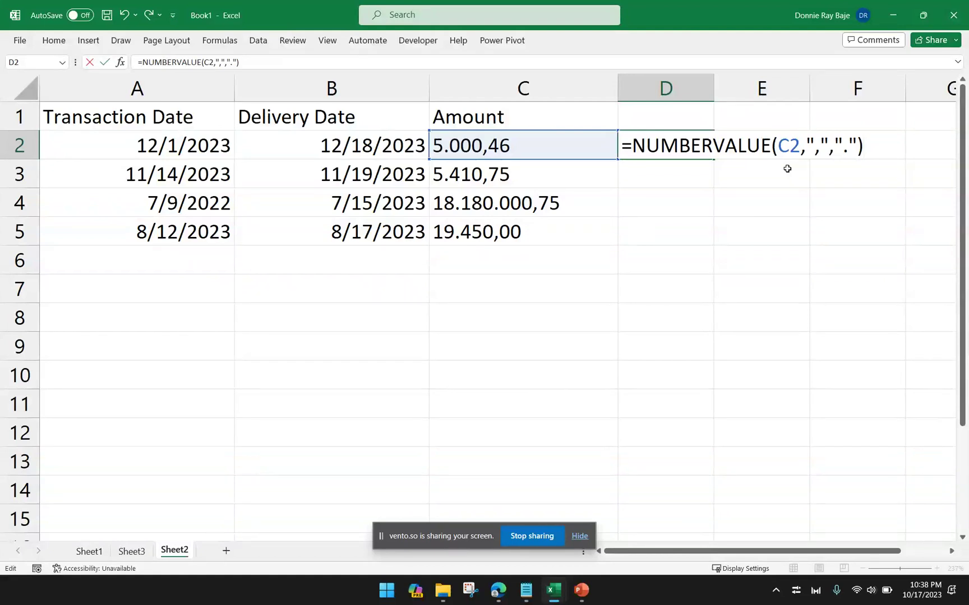
key(Return)
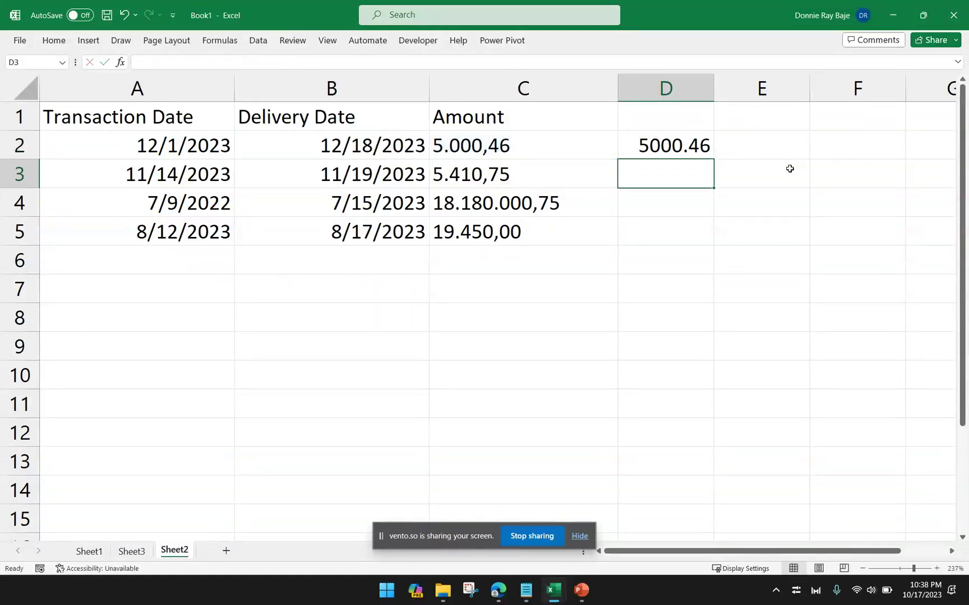
- Fill the NUMBERVALUE formula down to D5, widen column D, and select D2:D5
click(695, 142)
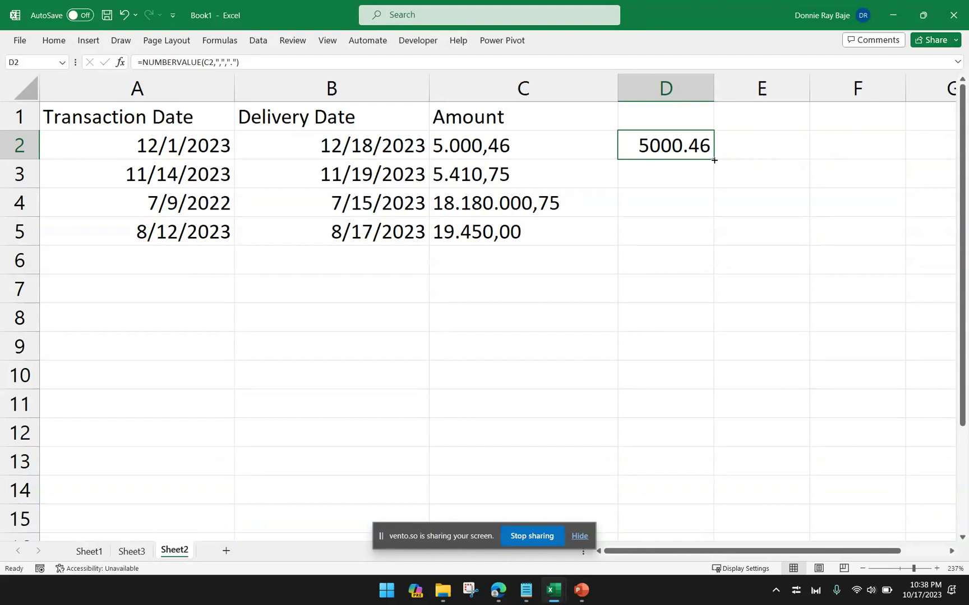
double_click(714, 160)
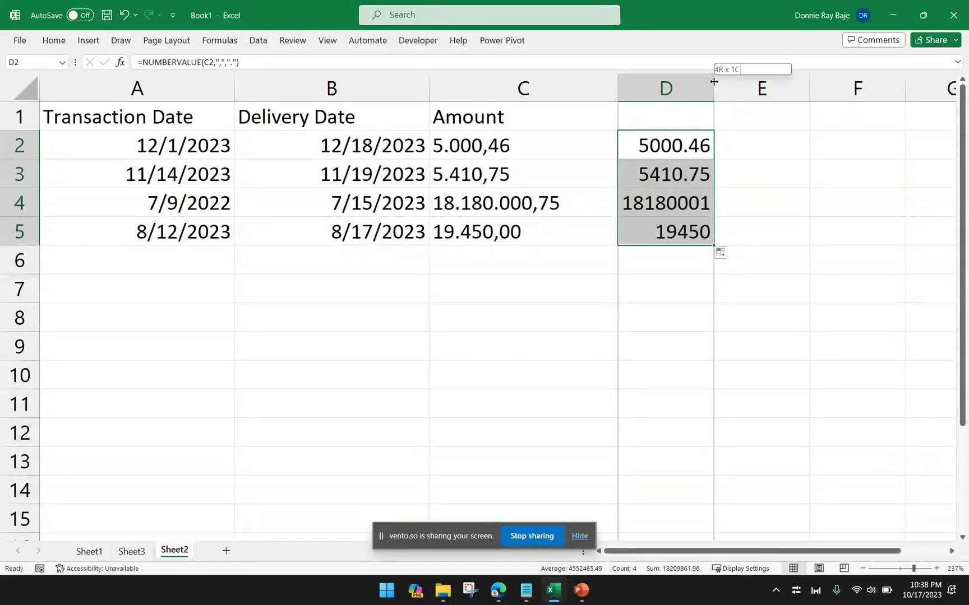
drag(714, 82, 739, 83)
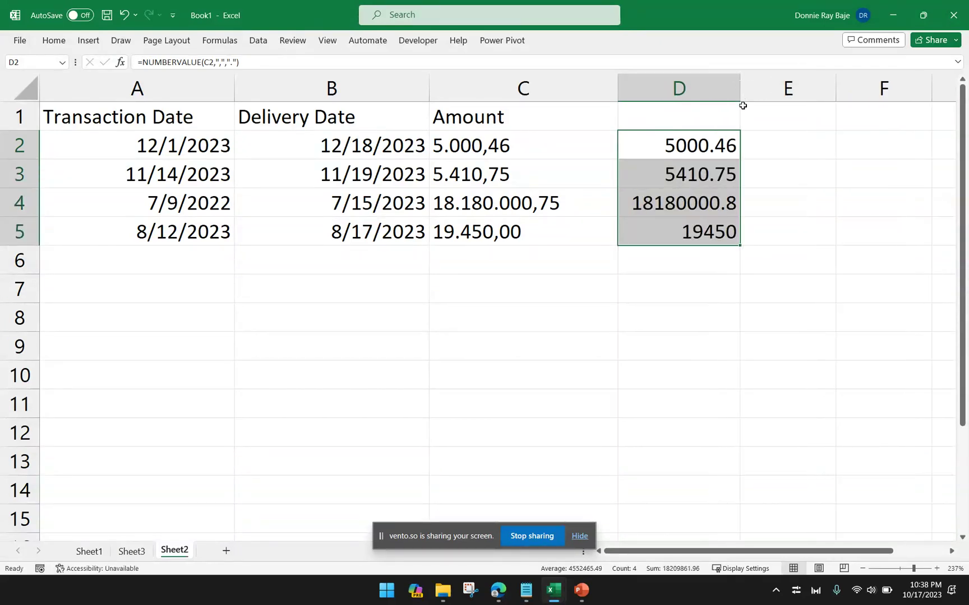
drag(706, 140, 698, 225)
- Clear D2:D5, select the amounts in C2:C5, and run Text to Columns to the format step
key(Delete)
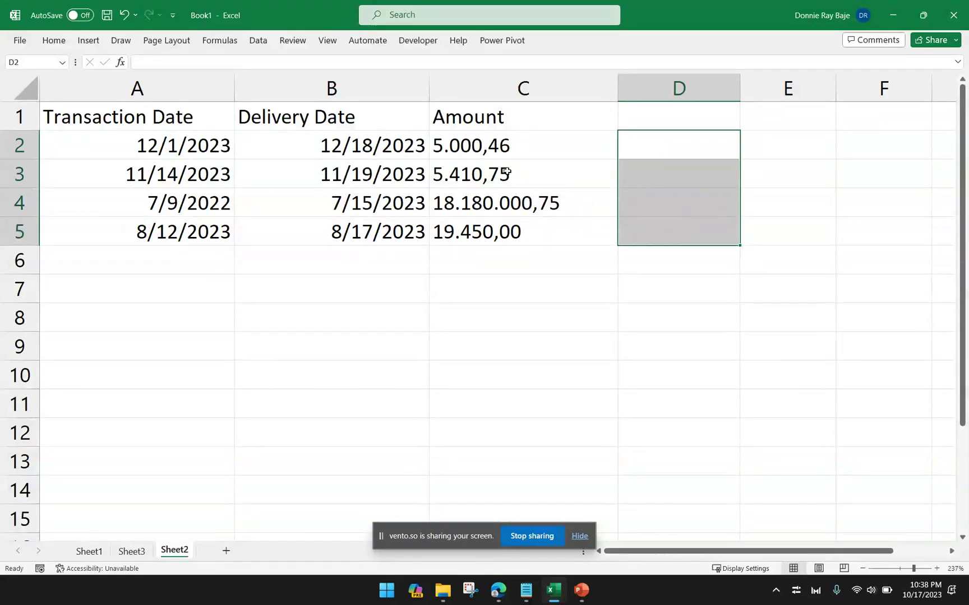
drag(508, 148, 511, 237)
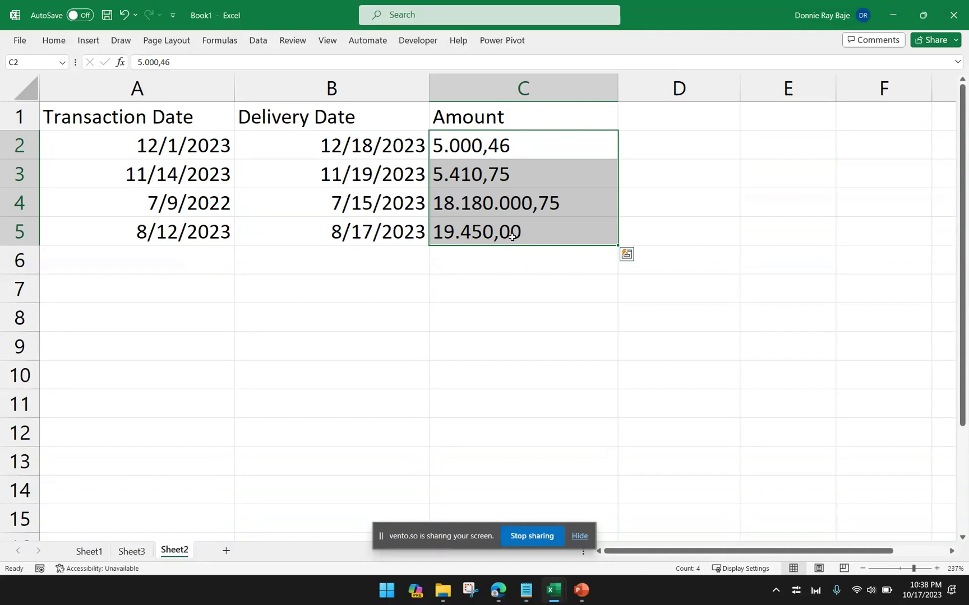
drag(534, 144, 533, 231)
click(259, 47)
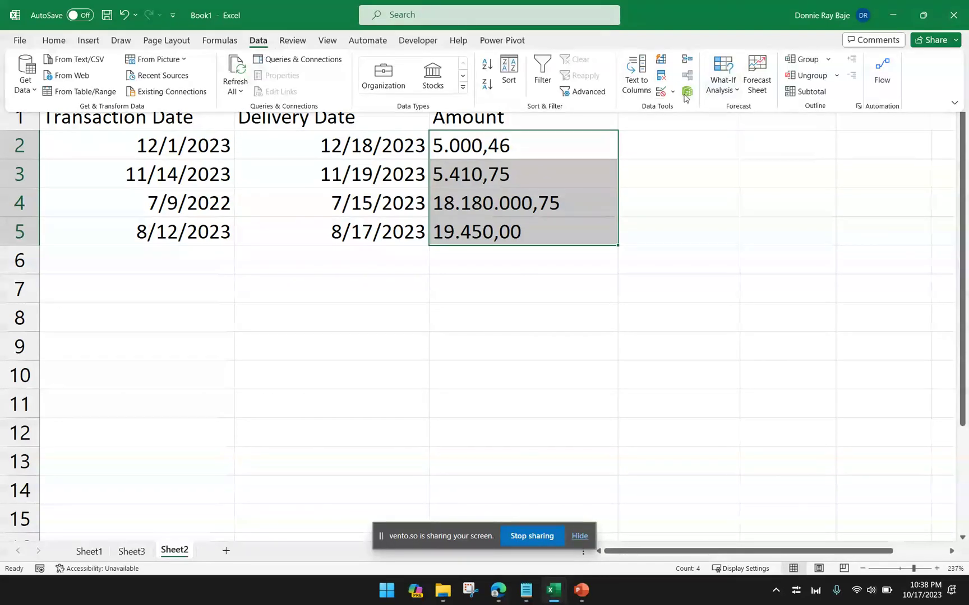
click(648, 93)
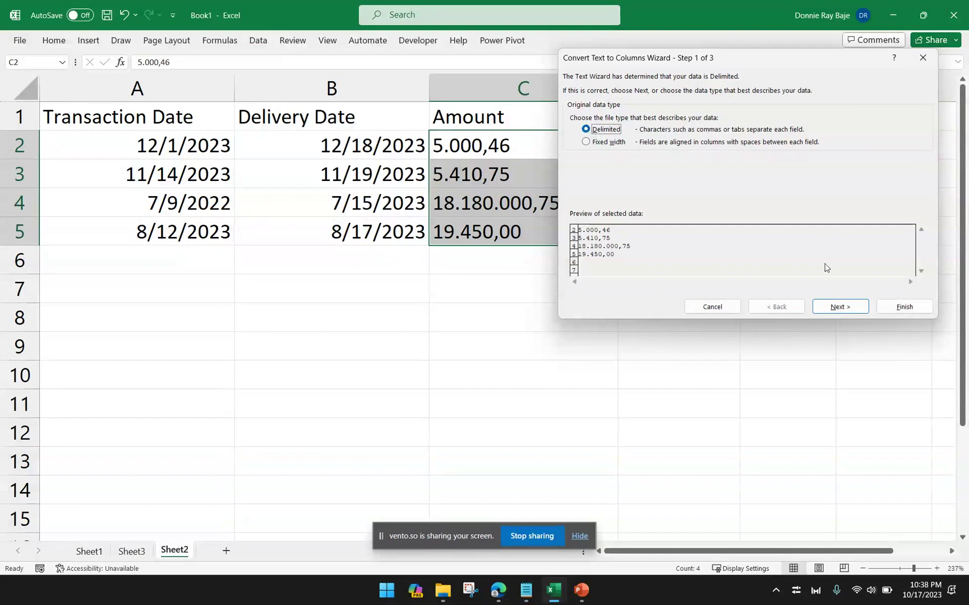
click(824, 306)
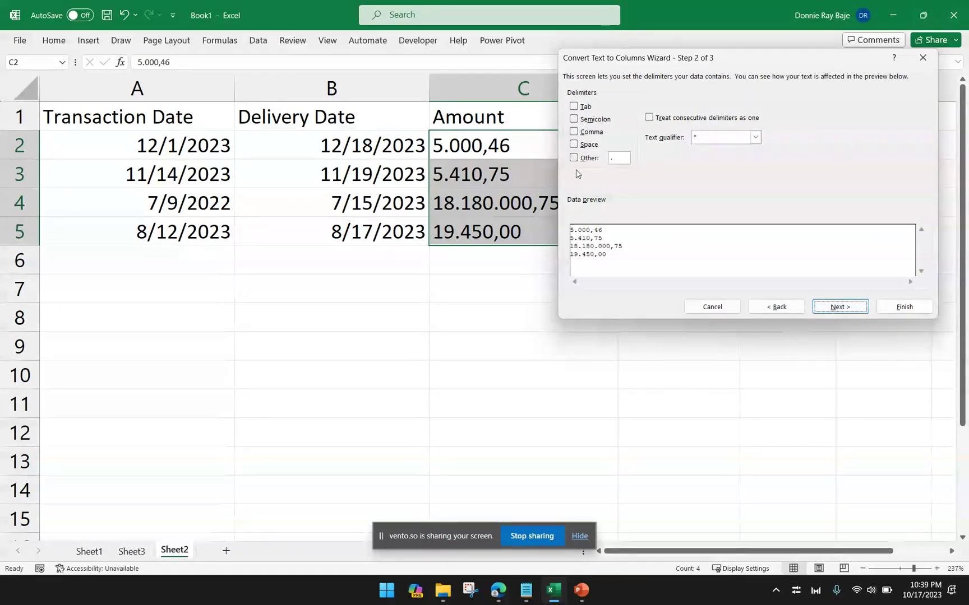
drag(611, 58, 650, 66)
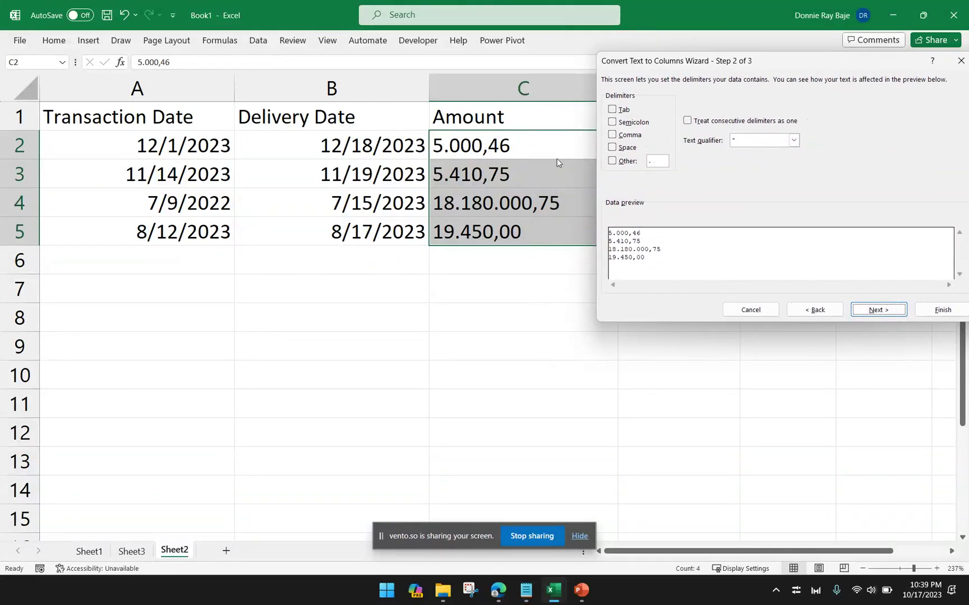
click(881, 311)
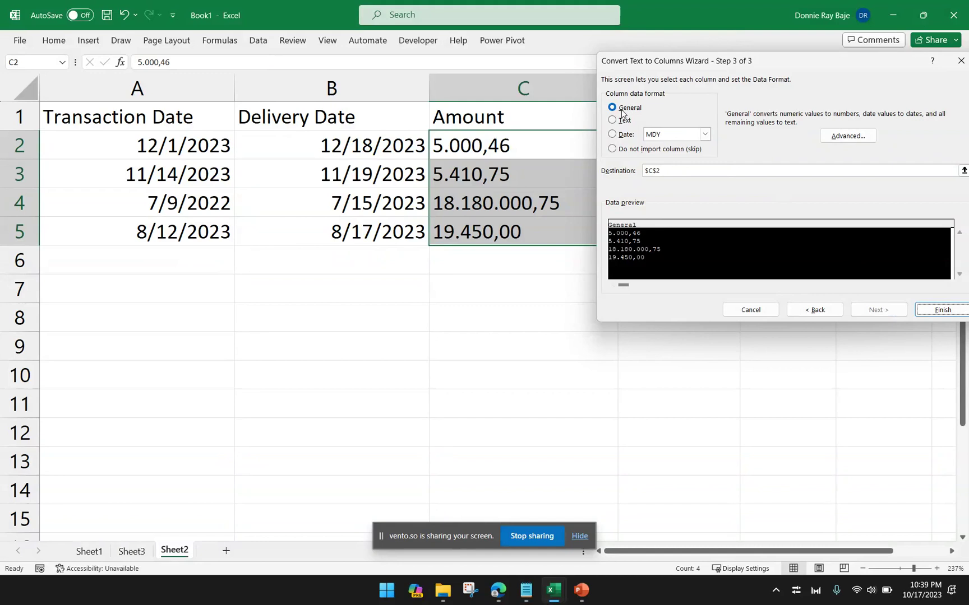
- Set decimal separator ',' and thousands separator '.' in Advanced, then finish converting C2:C5 to numbers
click(832, 138)
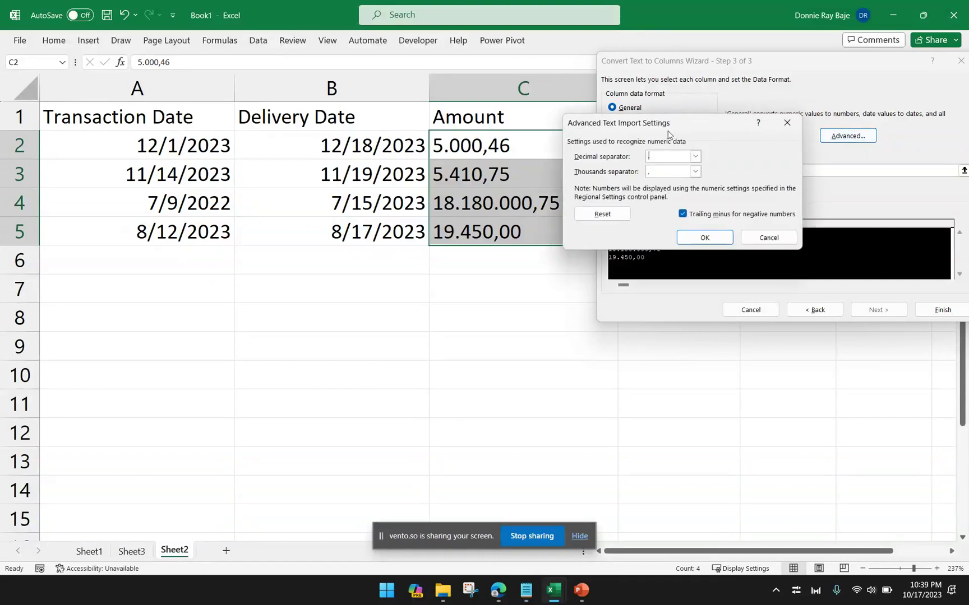
drag(665, 129, 431, 255)
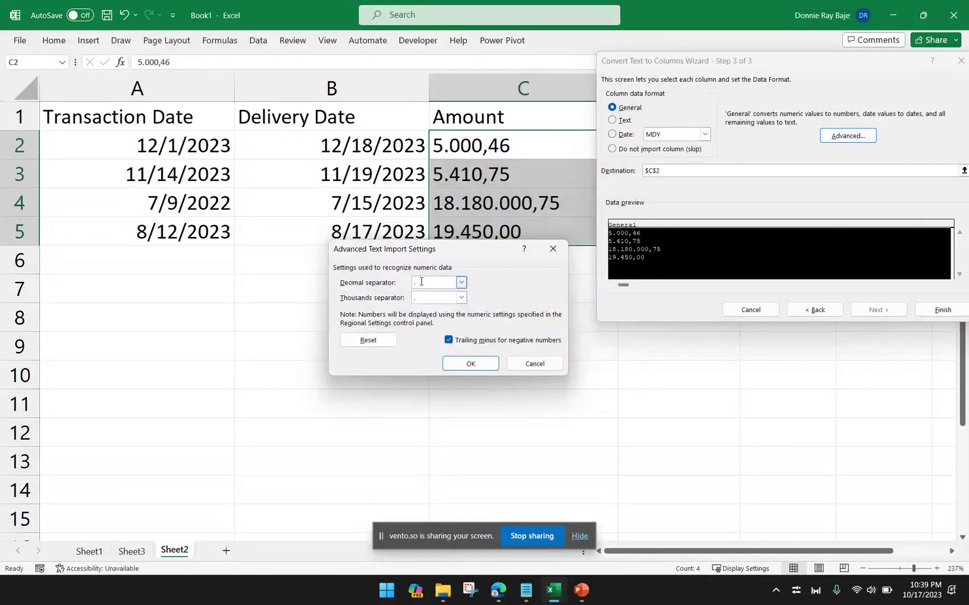
click(461, 283)
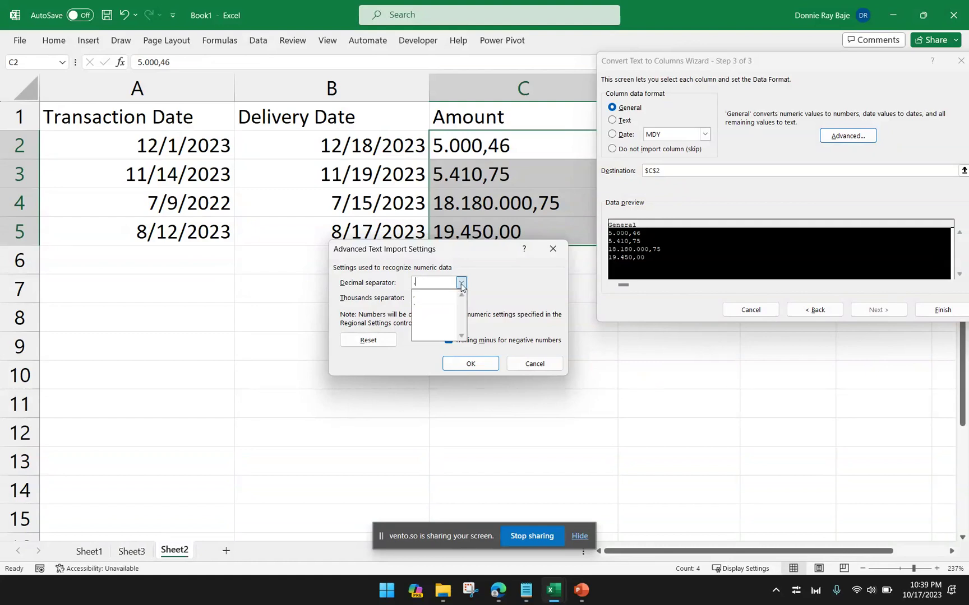
click(503, 296)
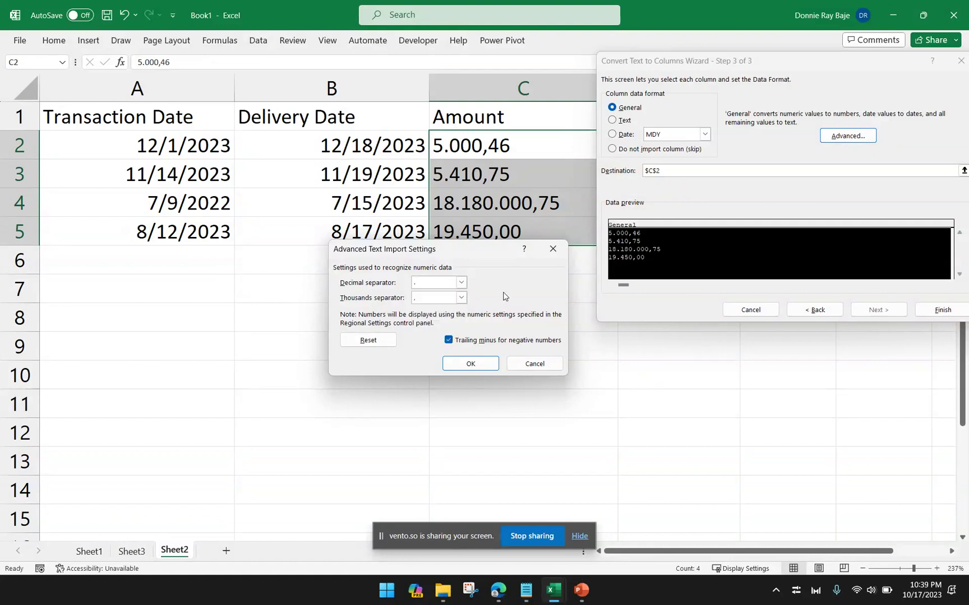
click(461, 287)
click(434, 297)
click(462, 299)
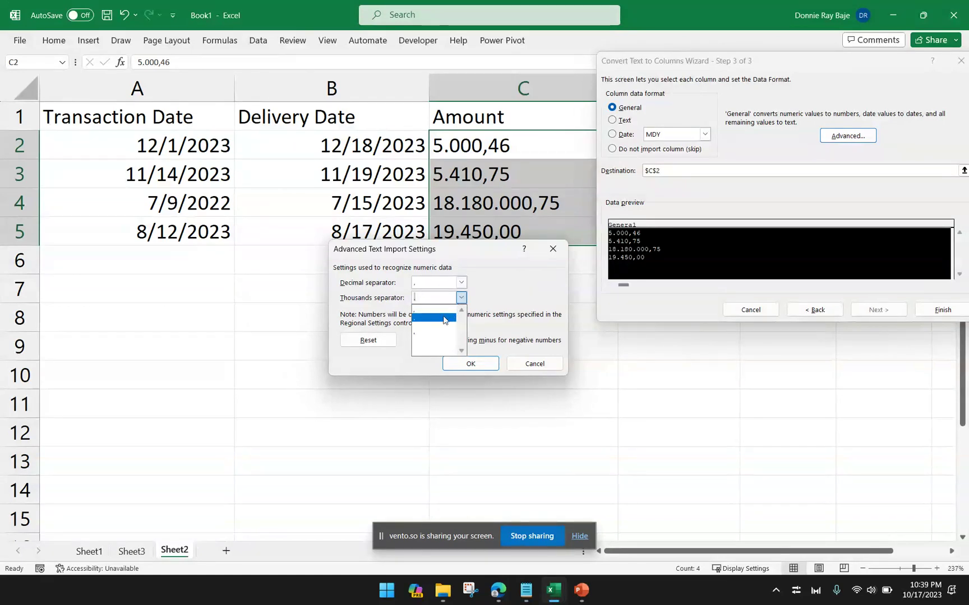
click(444, 319)
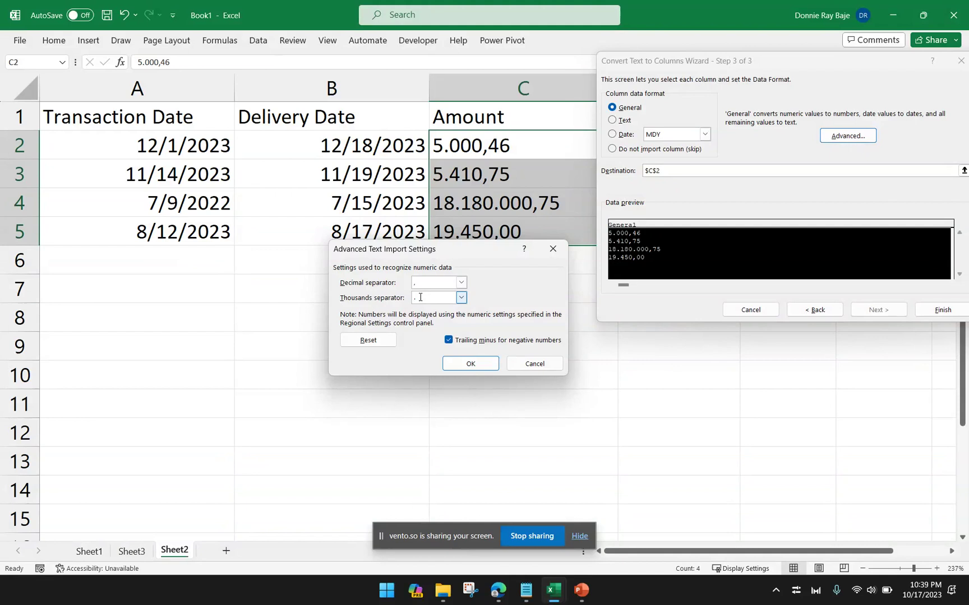
click(470, 364)
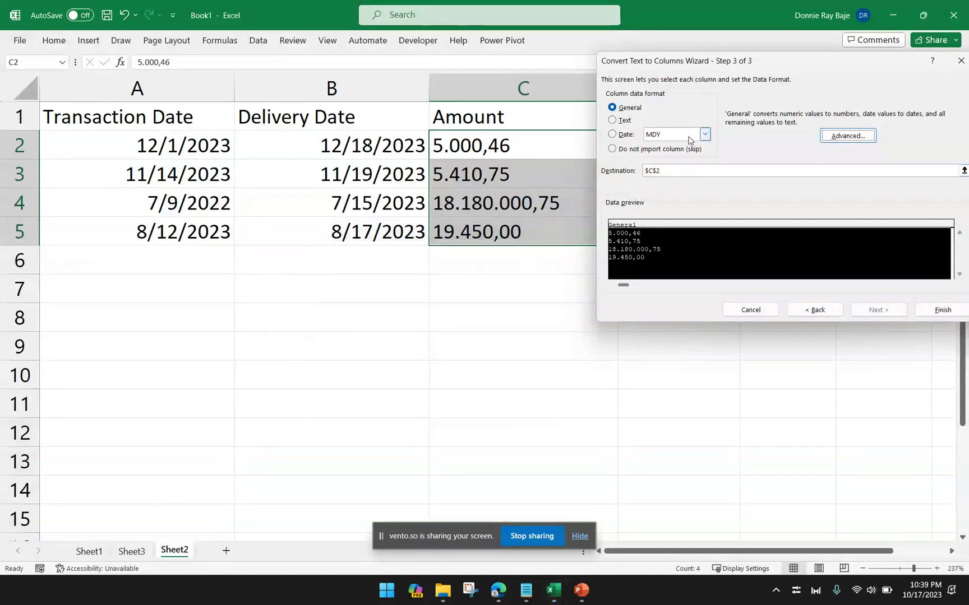
click(663, 171)
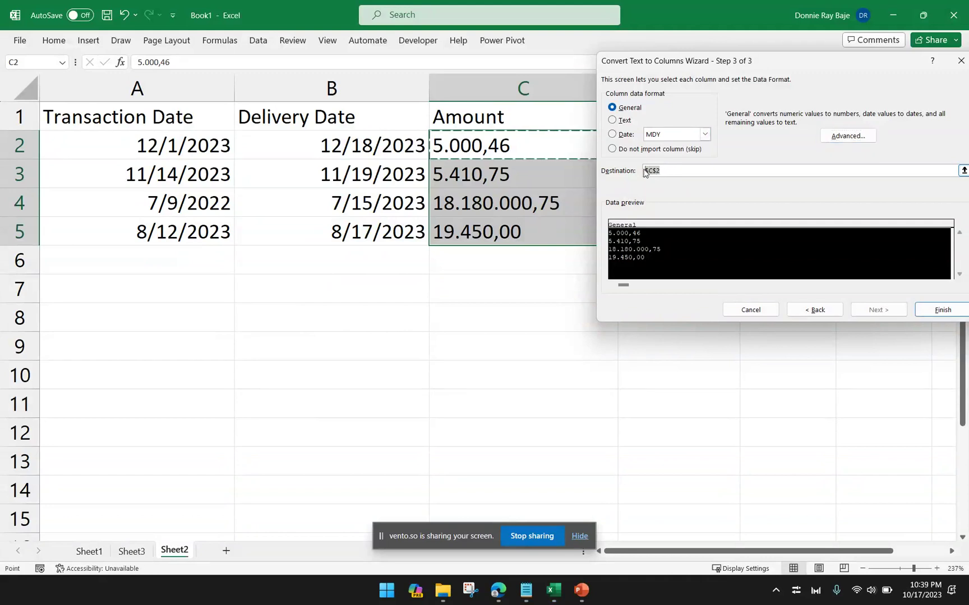
click(940, 310)
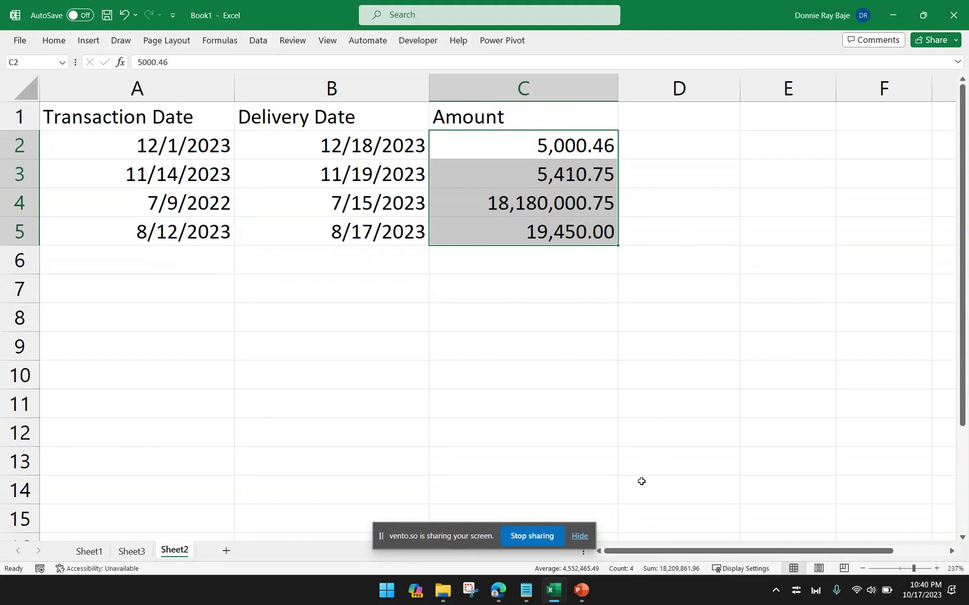
click(692, 143)
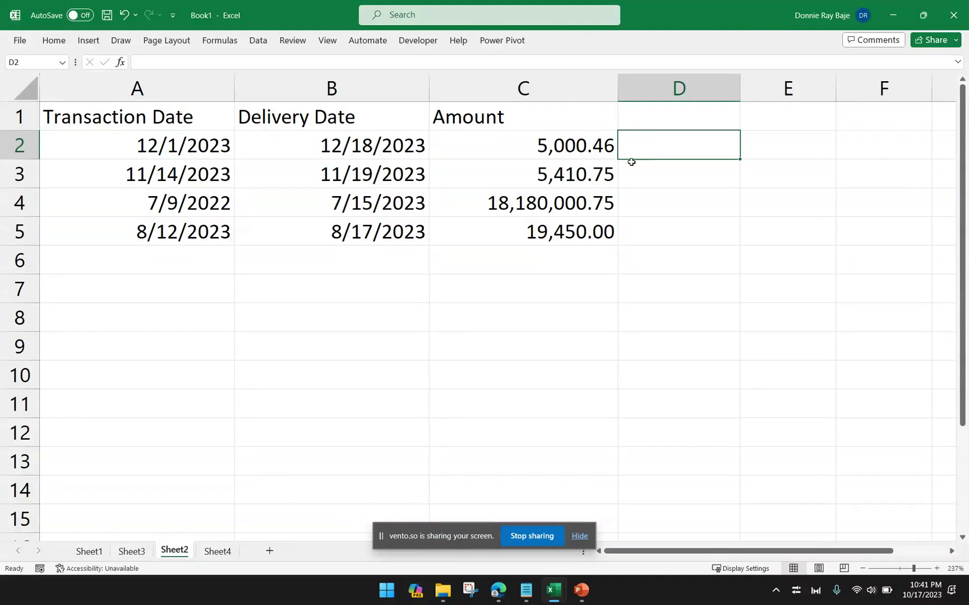
- On Sheet4, widen column A to fit the phone numbers and select A2:A4
click(224, 551)
click(233, 252)
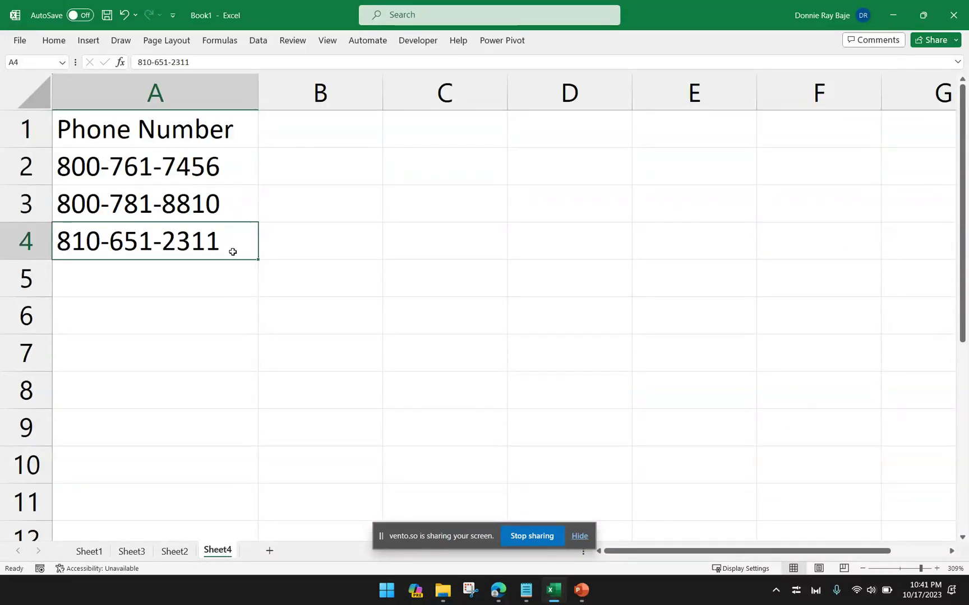
drag(258, 84, 309, 86)
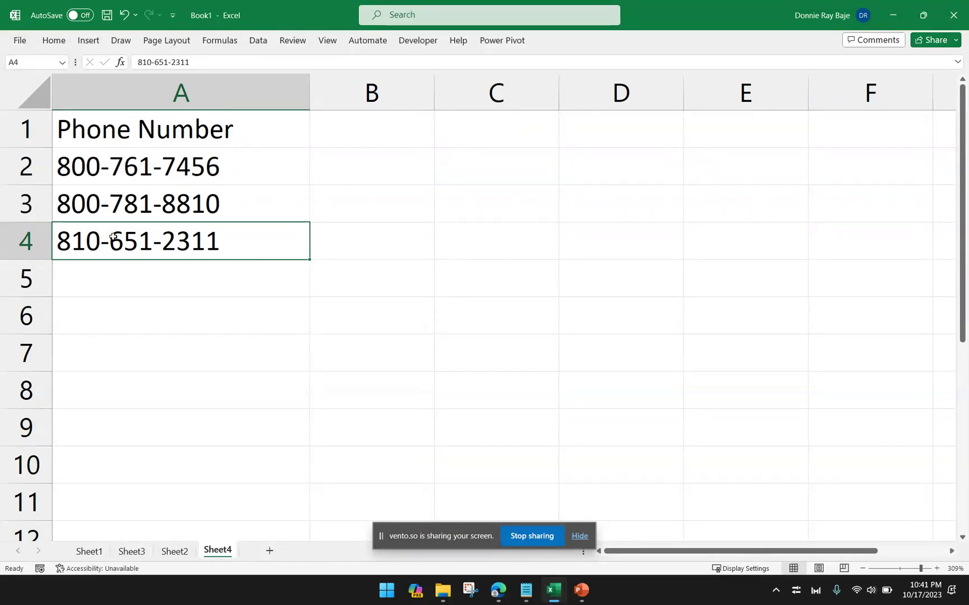
click(144, 321)
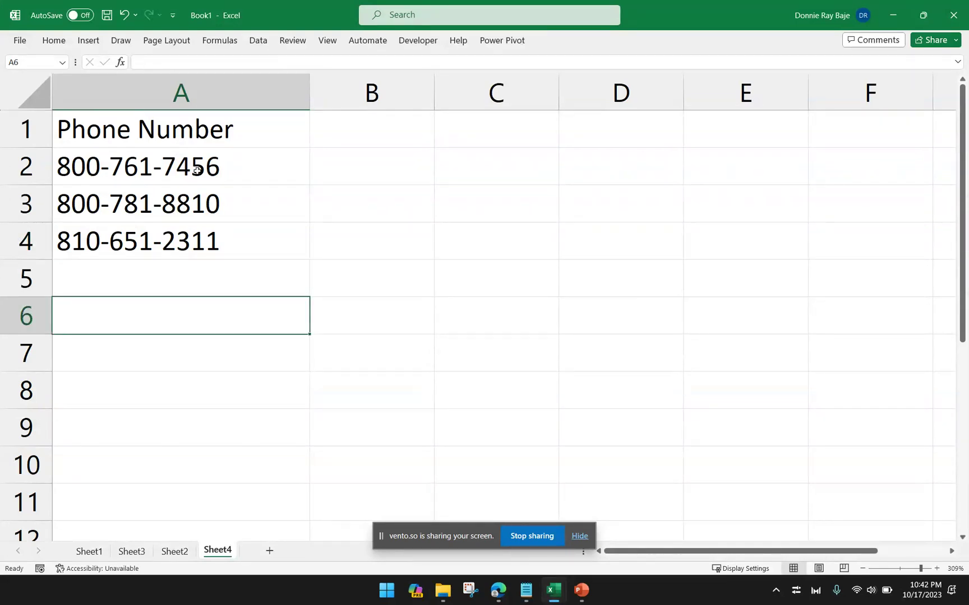
drag(196, 169, 252, 238)
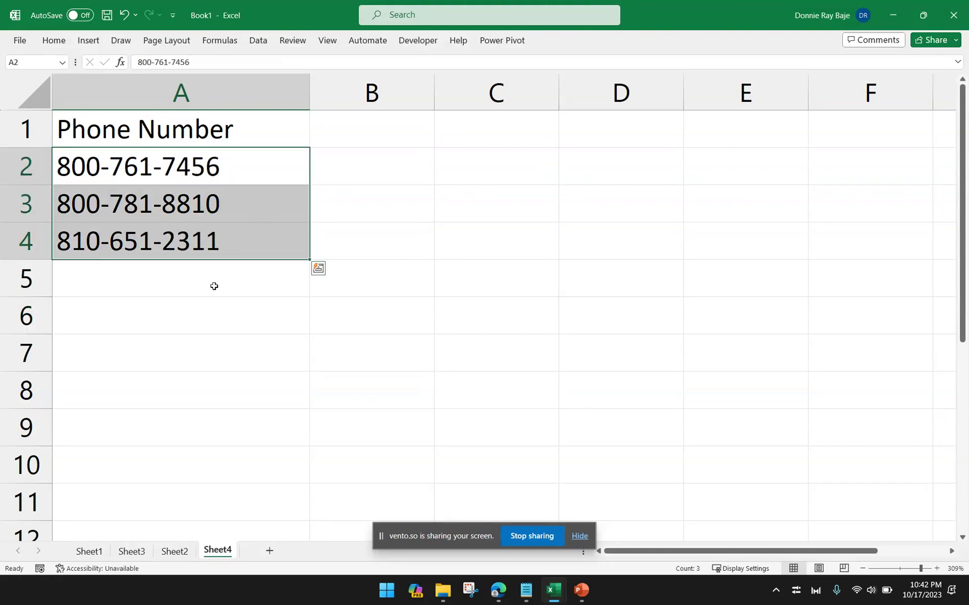
- Enter the header 'Middle 3 Digits' in B1 and widen column B to fit it
click(341, 137)
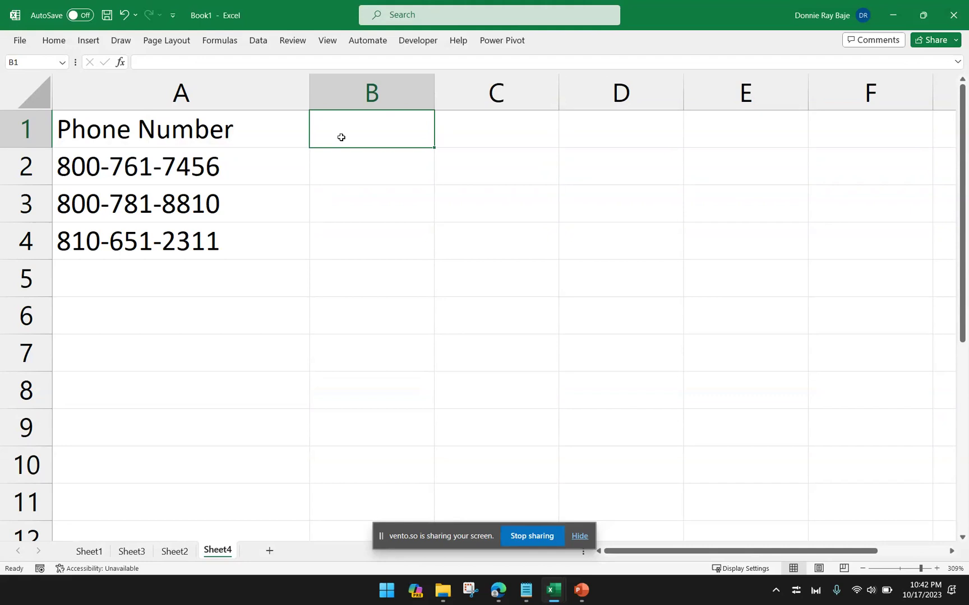
text(Middle 3 Di)
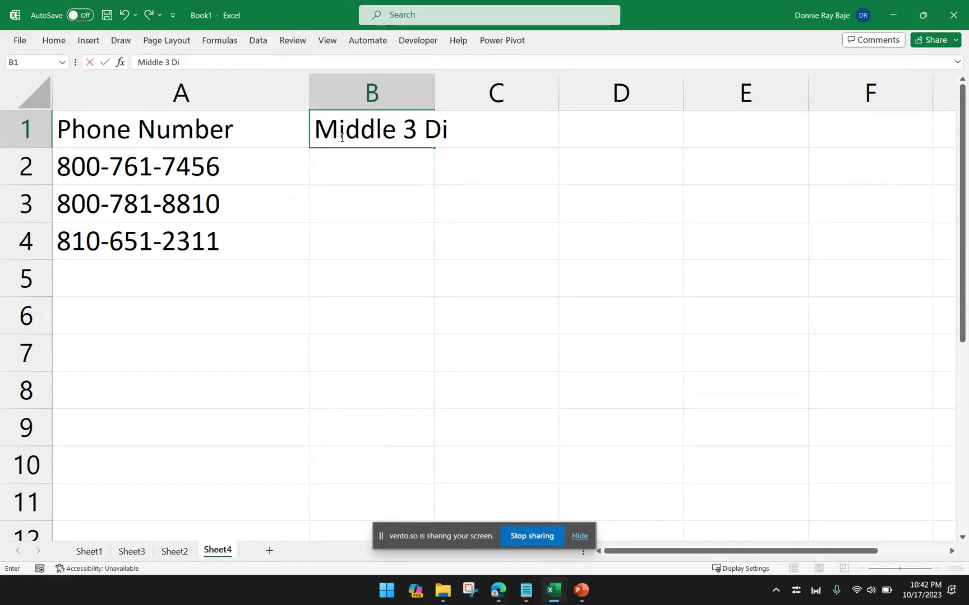
text(gits)
key(Tab)
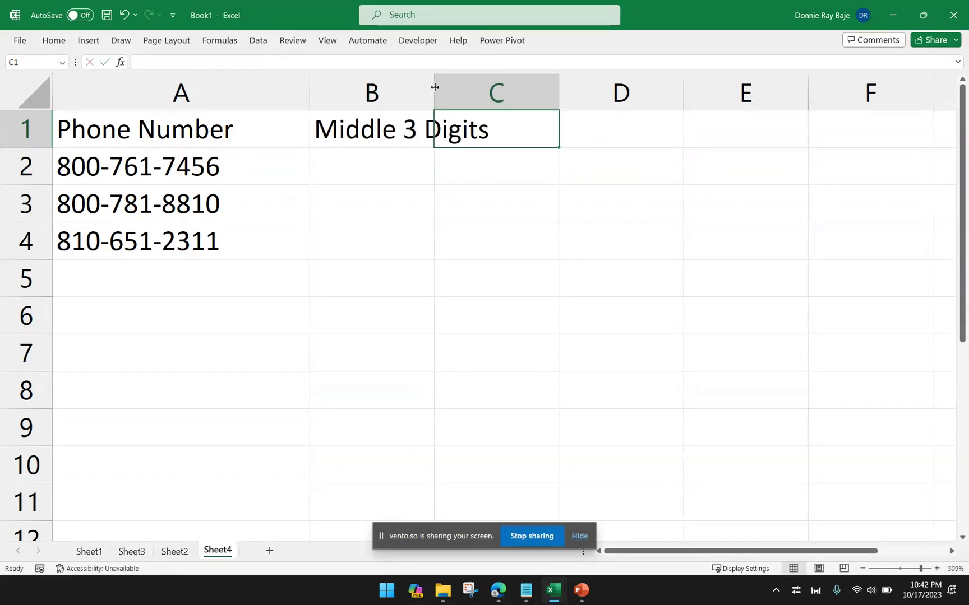
drag(435, 87, 557, 87)
click(286, 261)
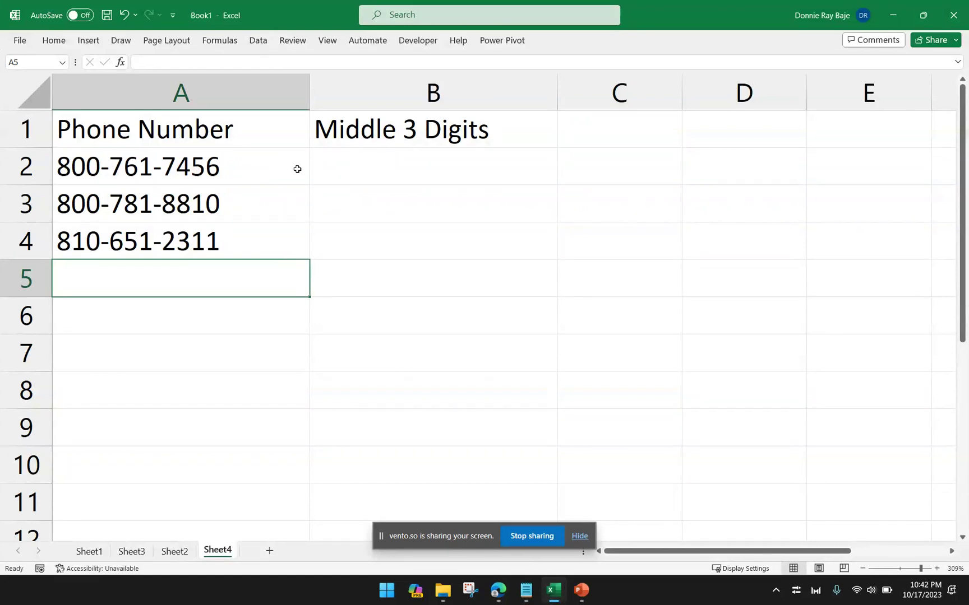
- Try =MID(A2,5,3) in B2, fill it down to B4, then clear B2:B4
click(399, 163)
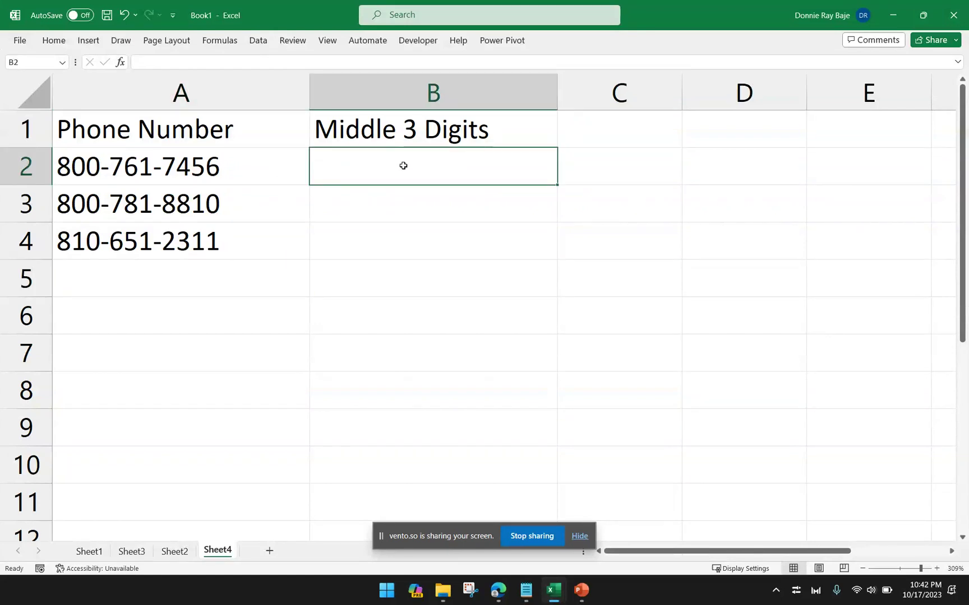
text(=MID()
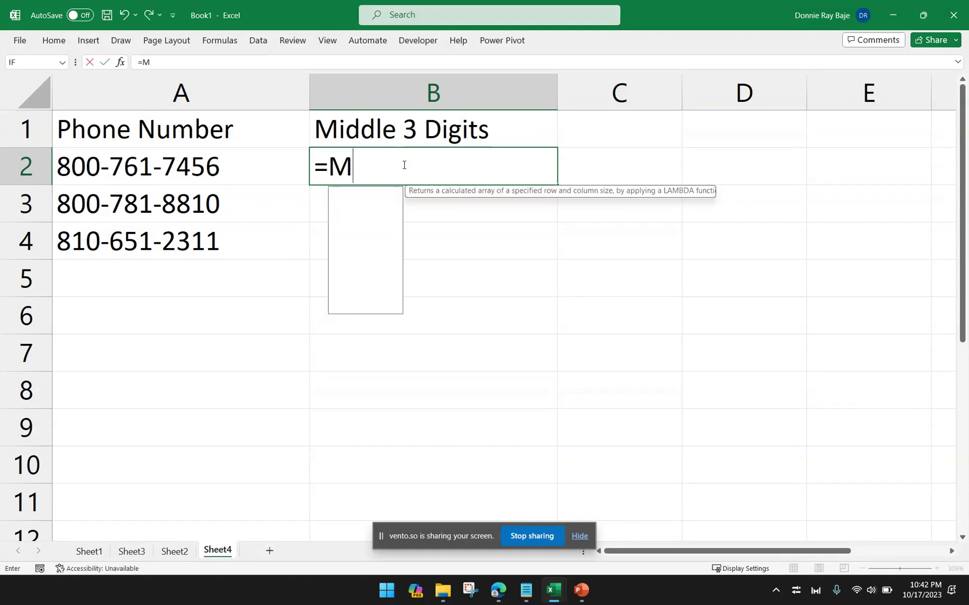
click(215, 170)
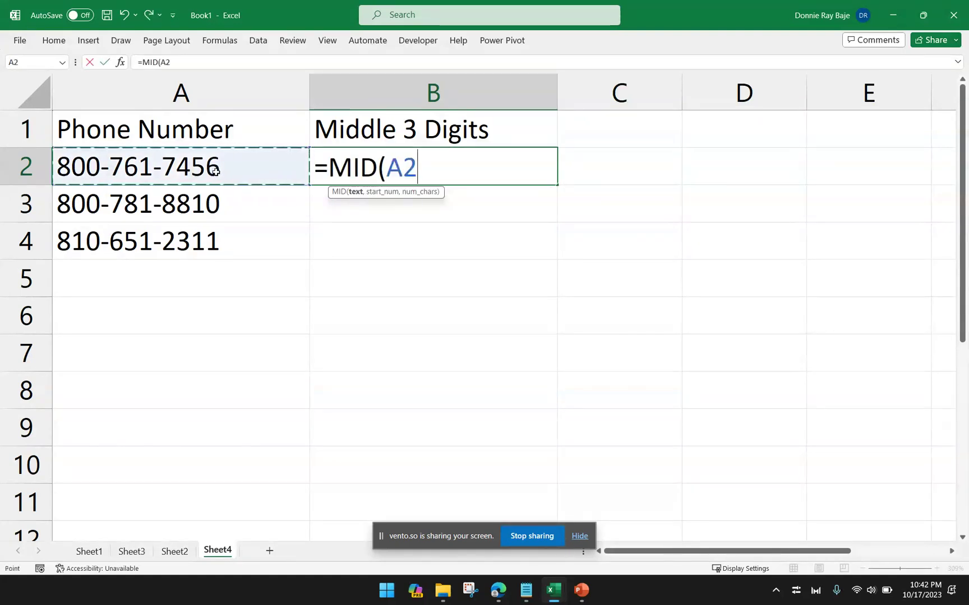
text(,)
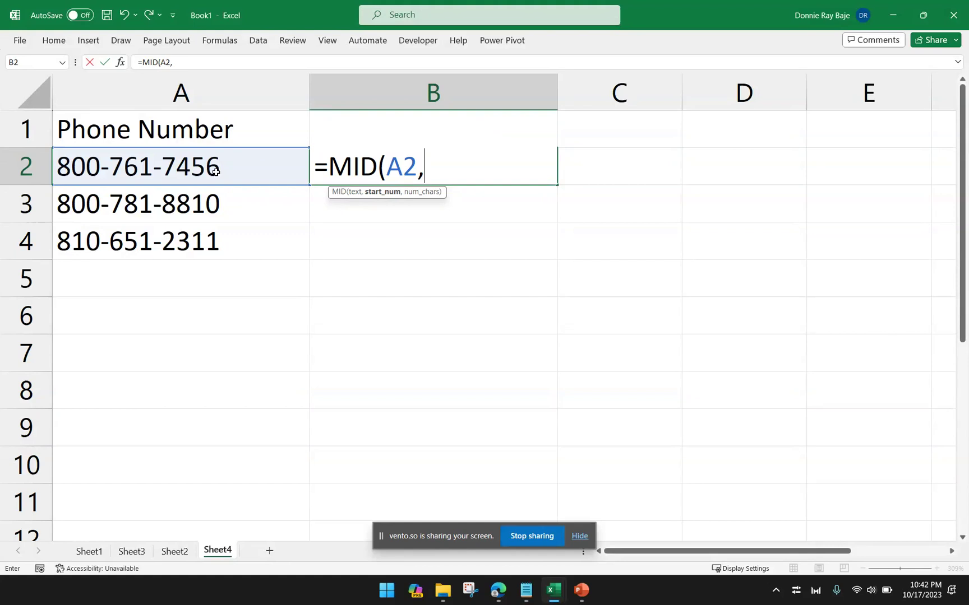
text(5,3)
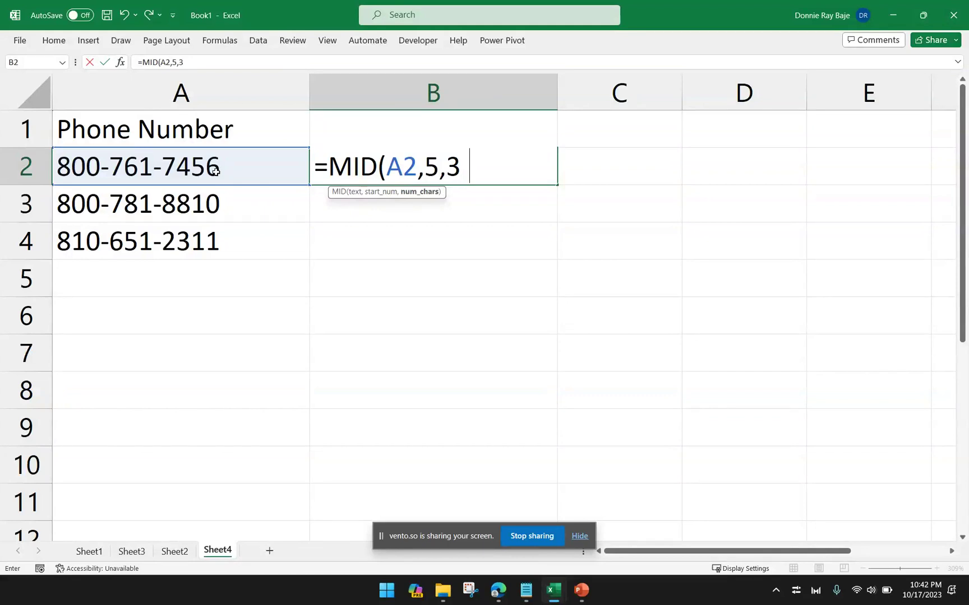
text())
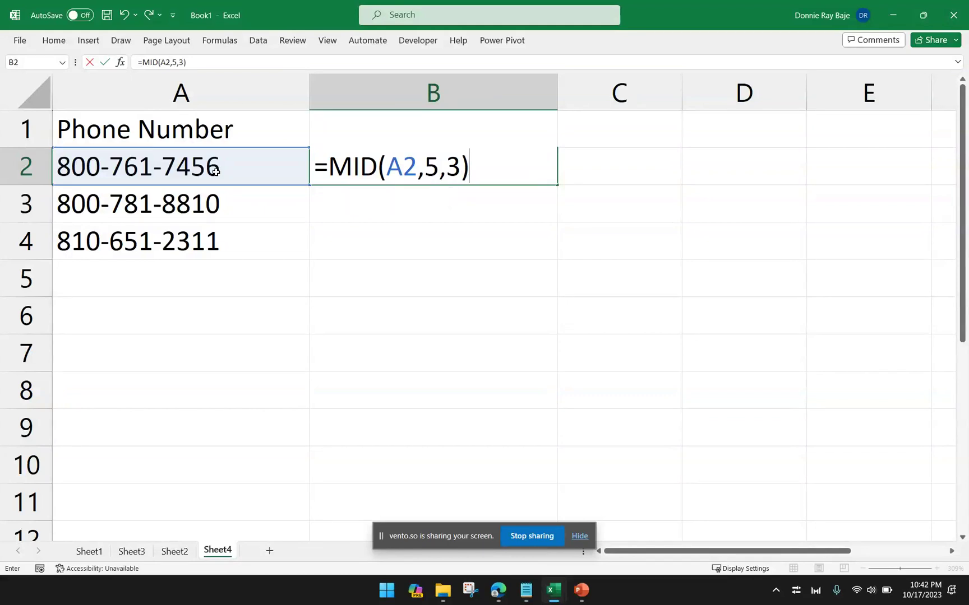
key(Return)
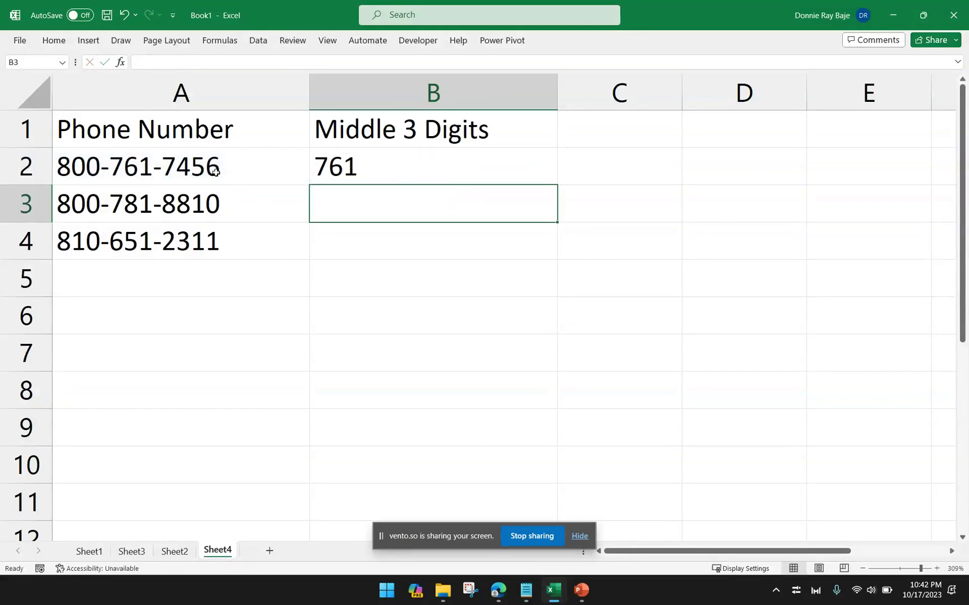
click(555, 155)
double_click(558, 184)
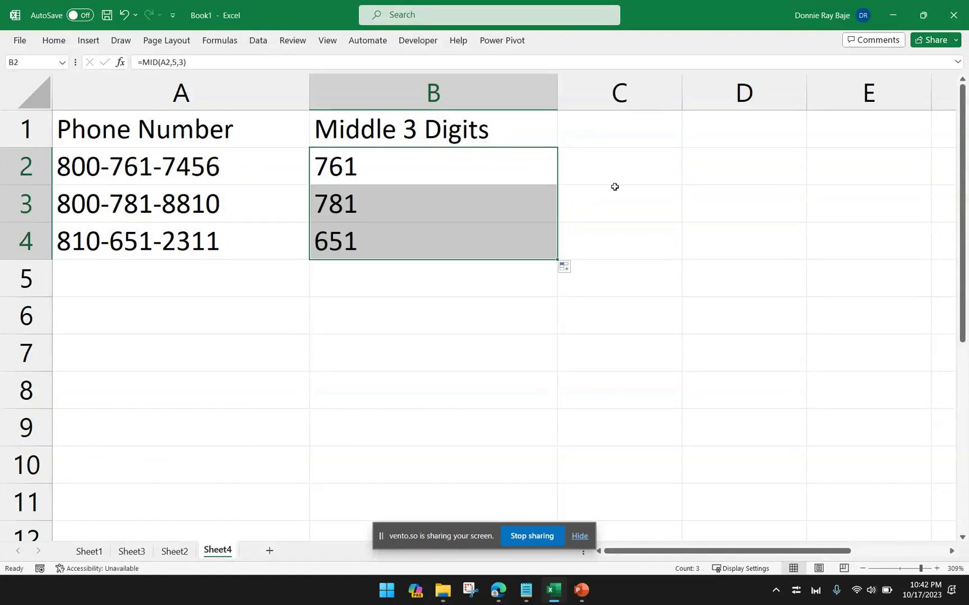
key(Delete)
- Select the phone numbers in A2:A4 and start Text to Columns from the Data tab
click(285, 162)
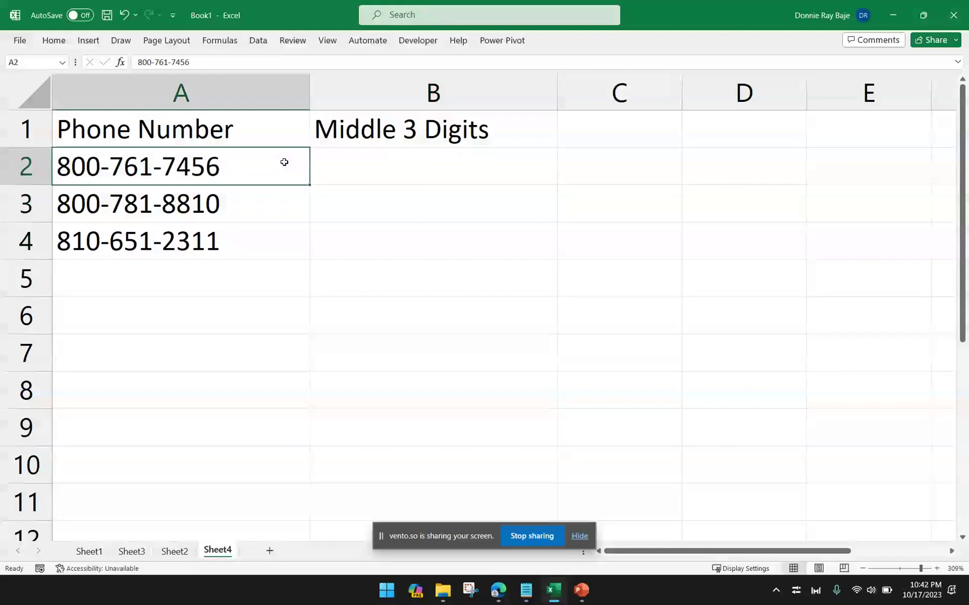
drag(284, 162, 270, 225)
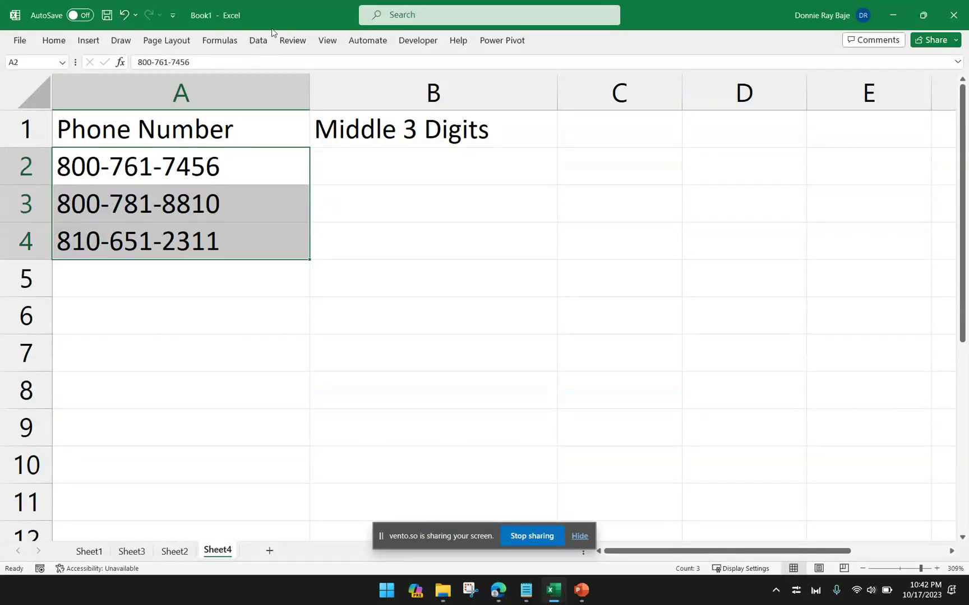
click(254, 43)
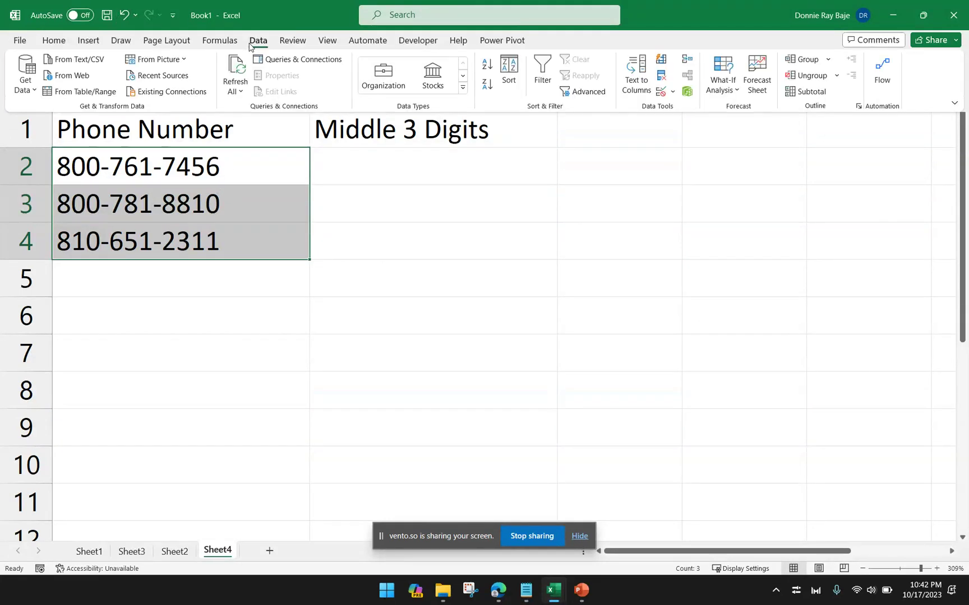
click(639, 93)
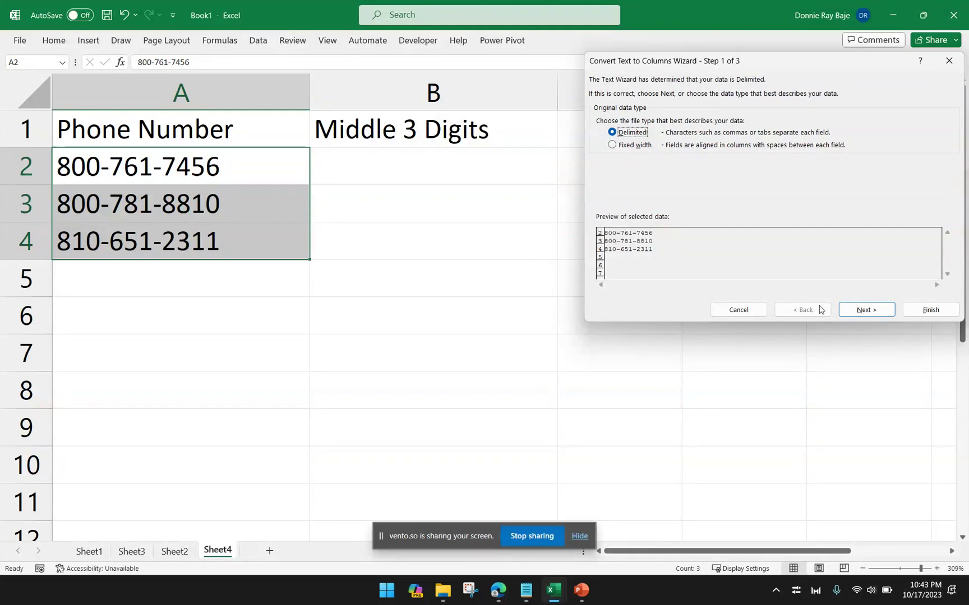
- Keep Delimited and use '-' as the Other delimiter, advancing to step 3
click(858, 315)
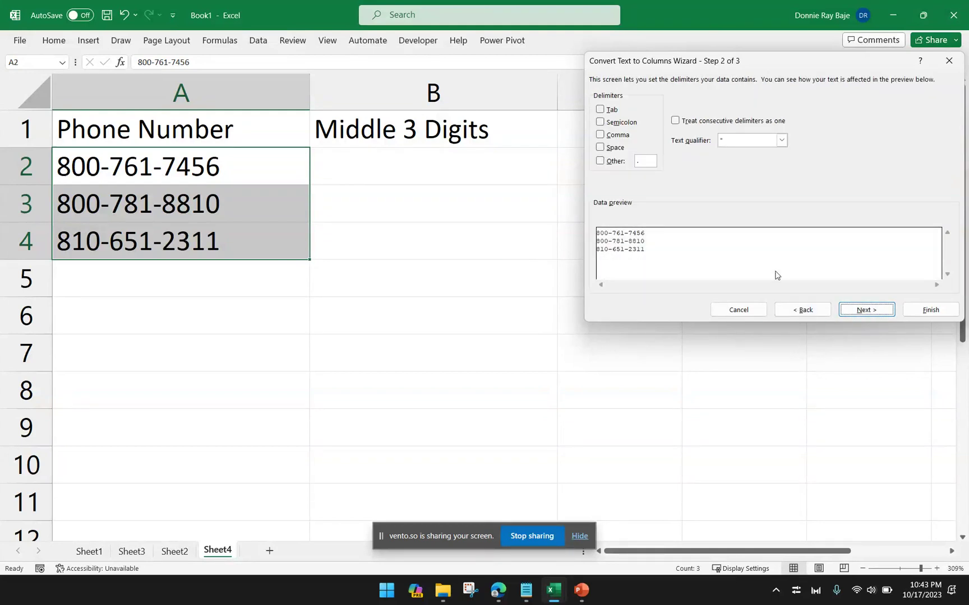
click(611, 162)
text(-)
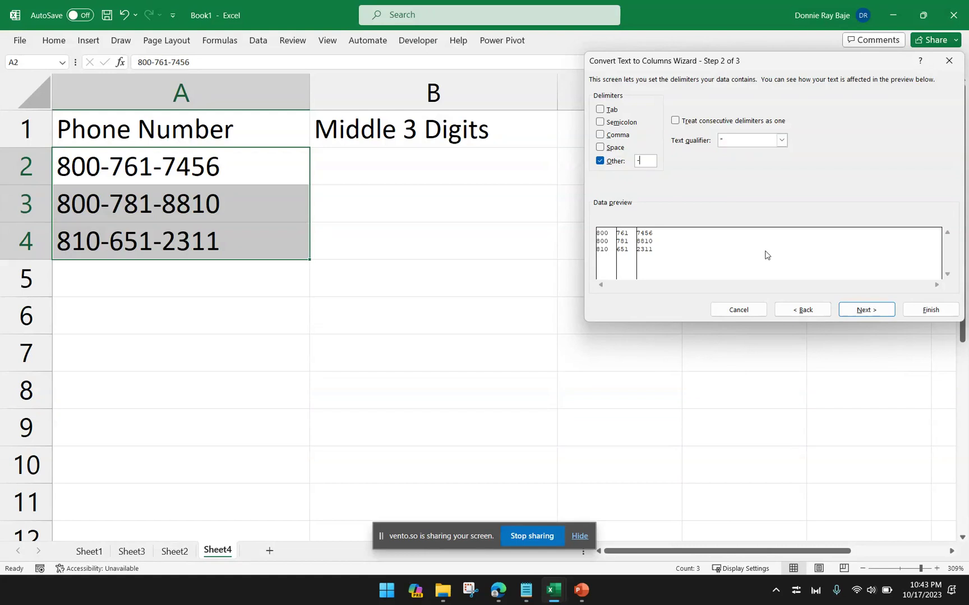
click(867, 309)
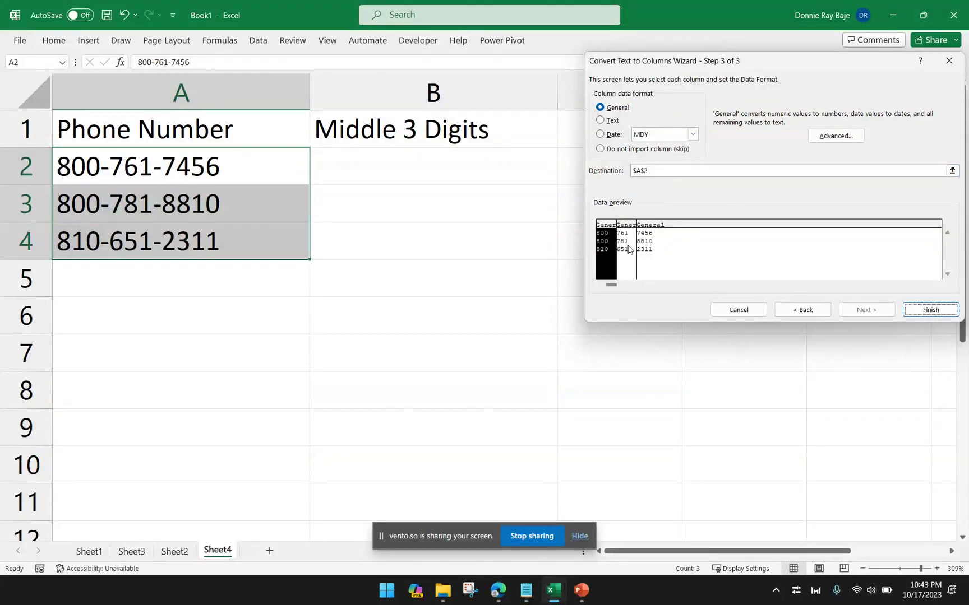
- Skip importing the first and last digit groups and set the destination to $B$2
click(647, 242)
click(604, 241)
click(611, 151)
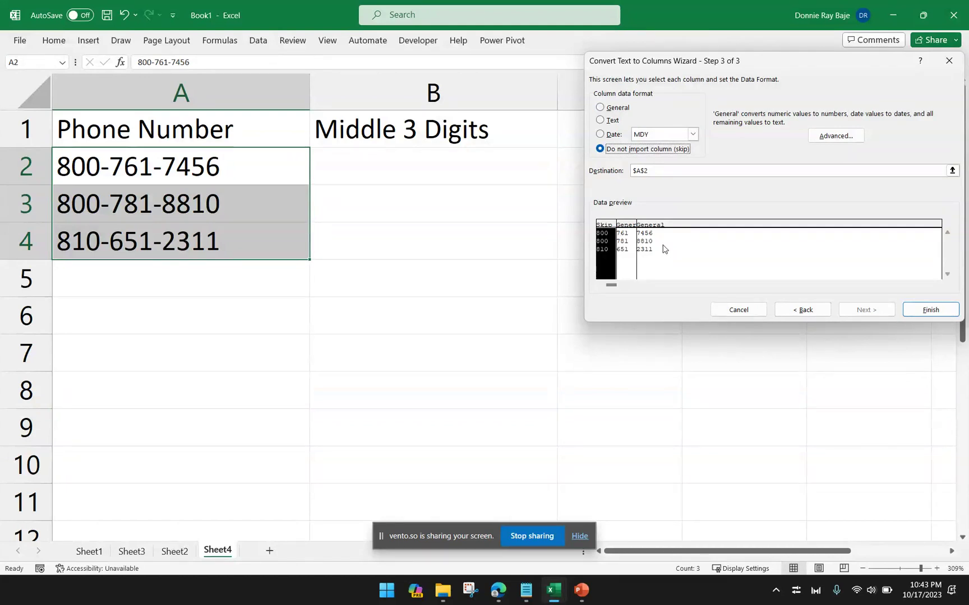
click(659, 240)
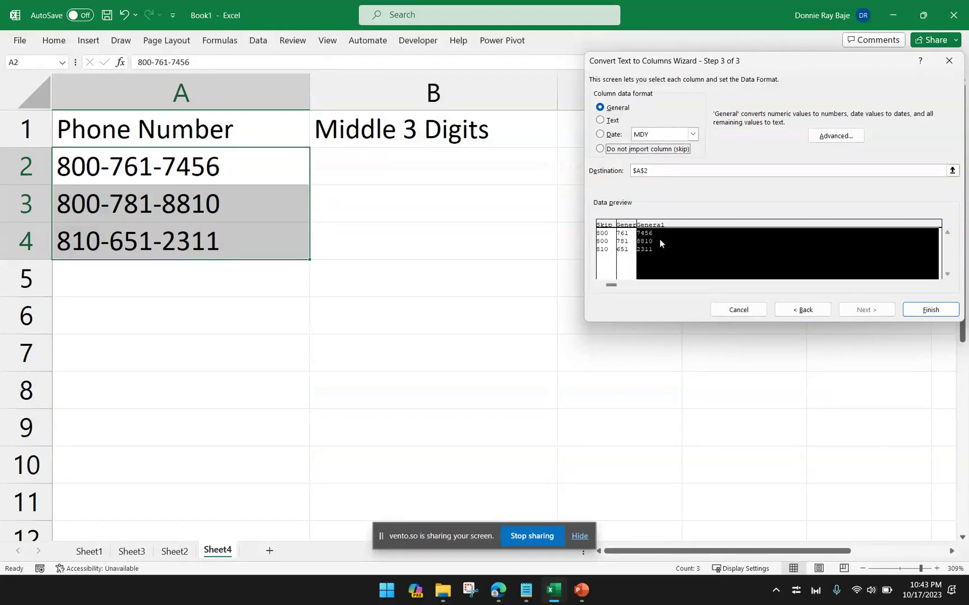
click(615, 150)
click(655, 171)
double_click(654, 171)
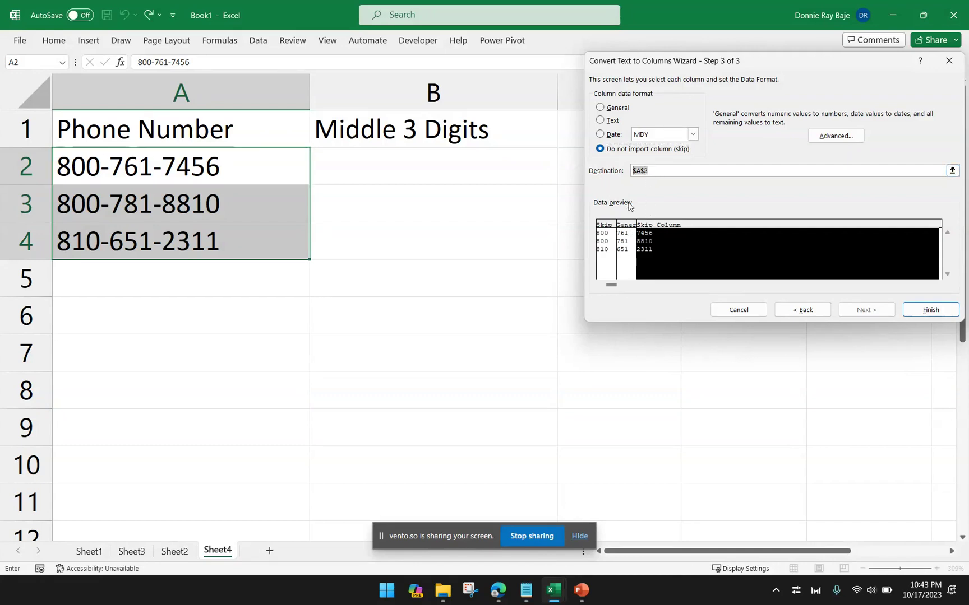
click(472, 163)
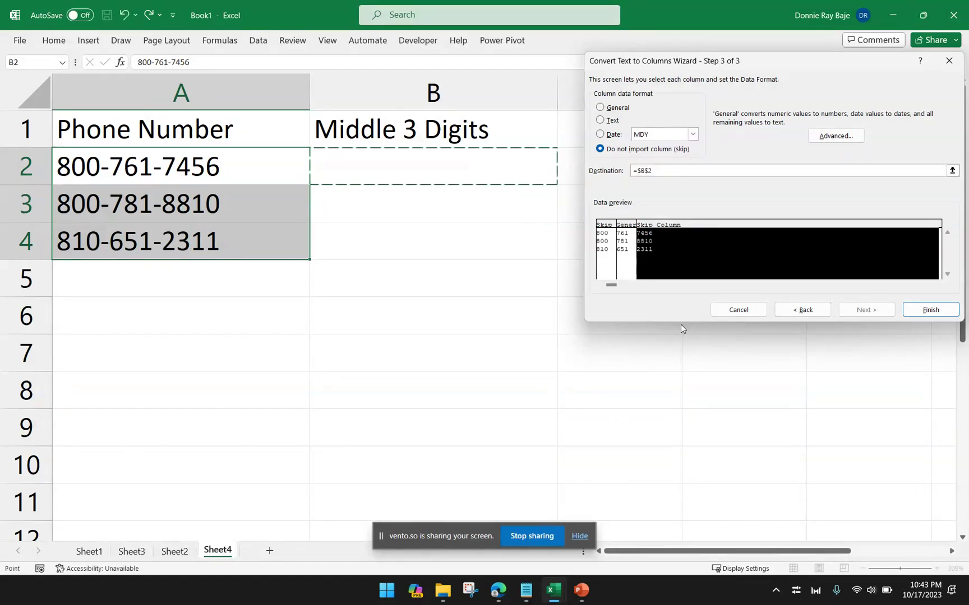
- Finish the wizard and check that B2:B4 holds 761, 781 and 651
click(938, 311)
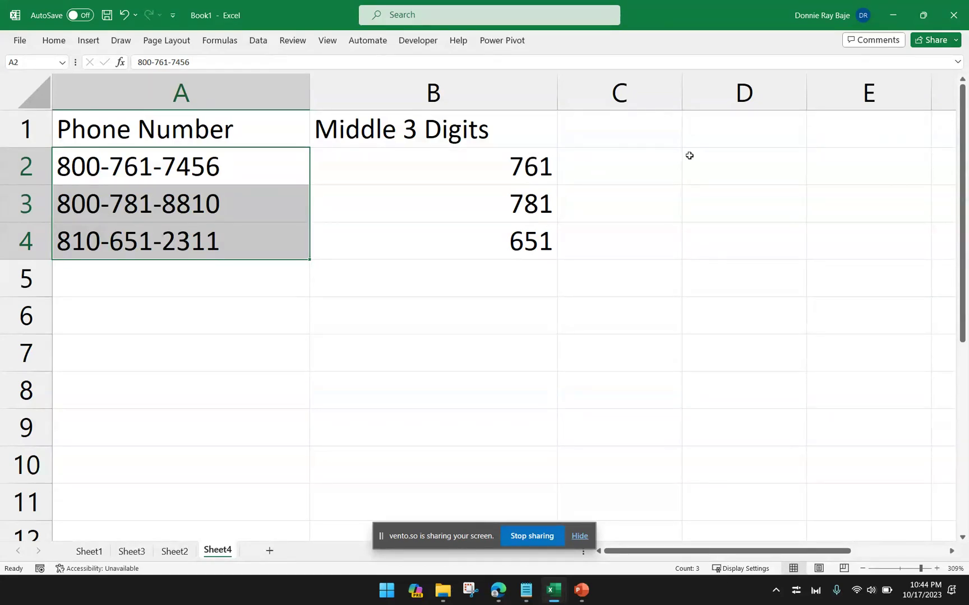
key(Right)
drag(245, 148, 253, 232)
click(397, 209)
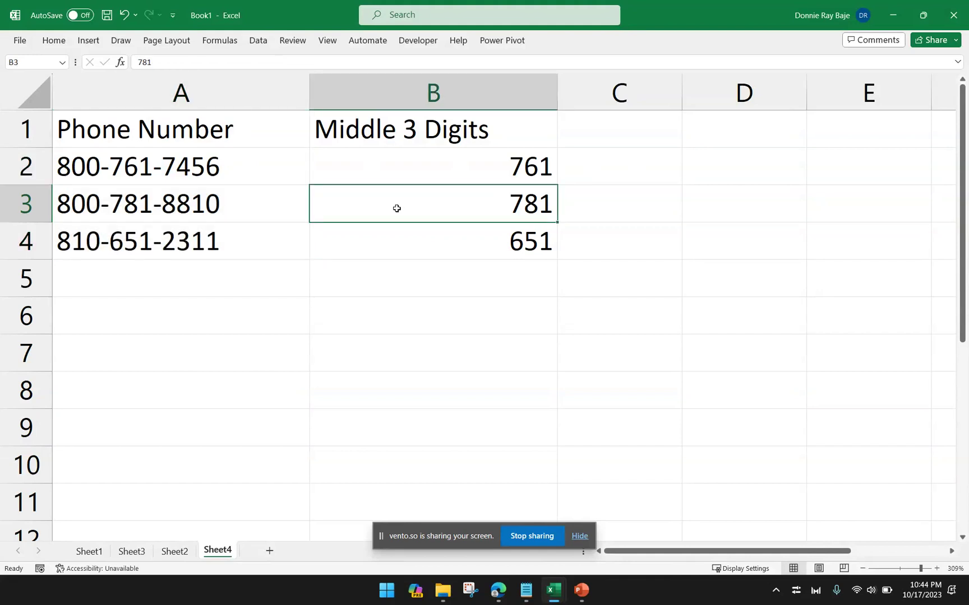
click(484, 166)
click(426, 134)
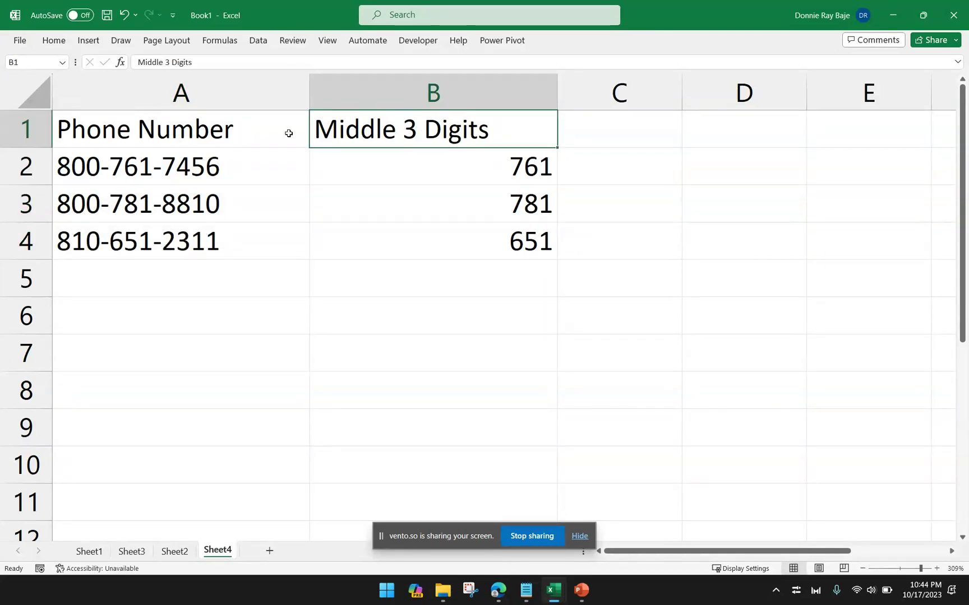
click(247, 133)
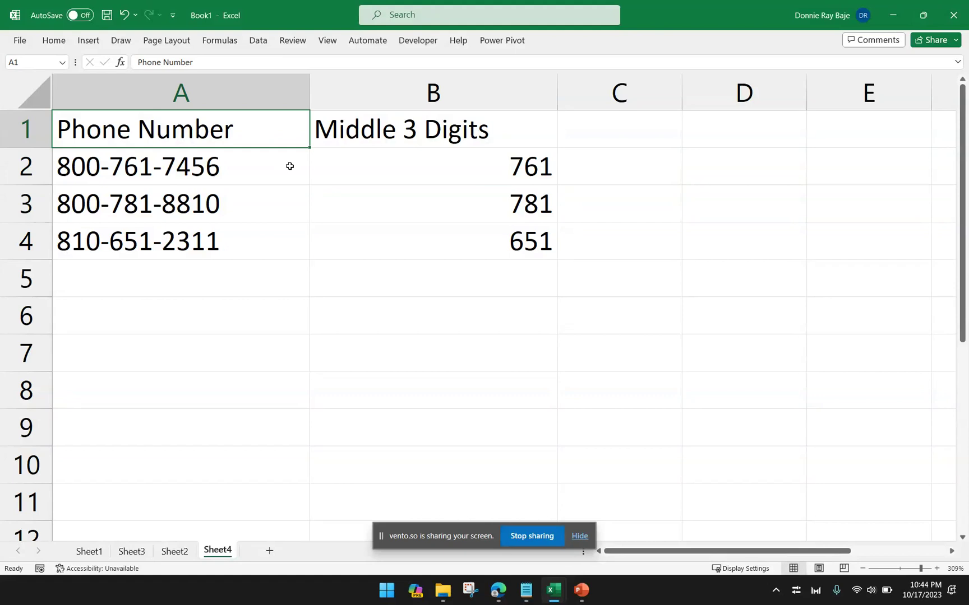